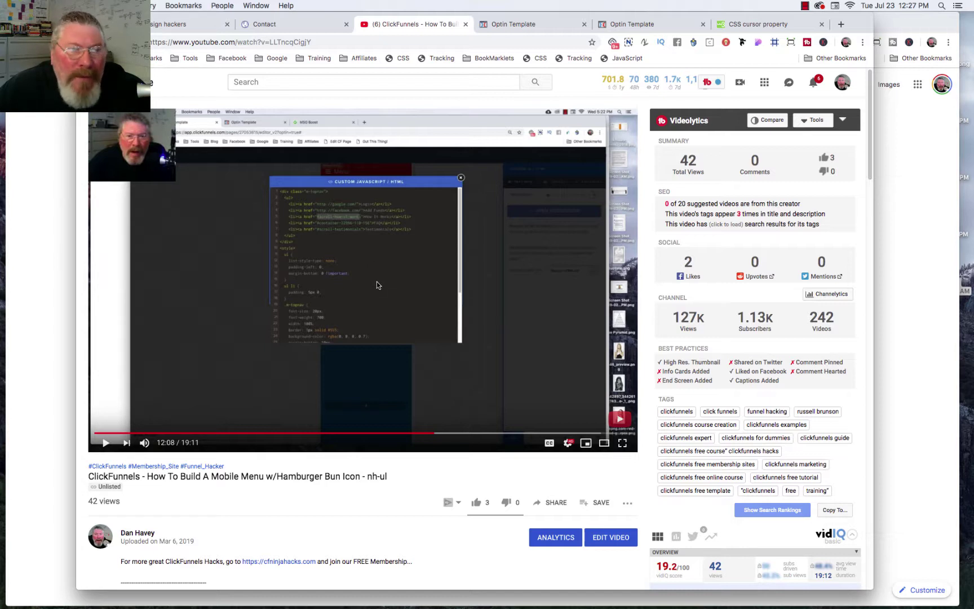
Step: Switch to the Optin Template page editor and examine the page's sections in the section manager, from Desktop Menu down to Bottom
left_click(530, 26)
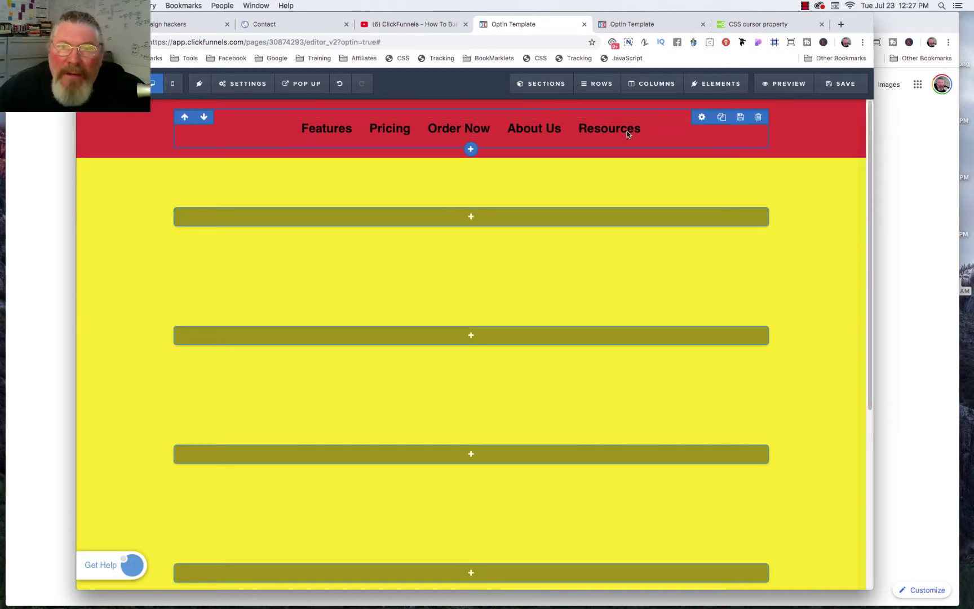
scroll(544, 276, "down", 5)
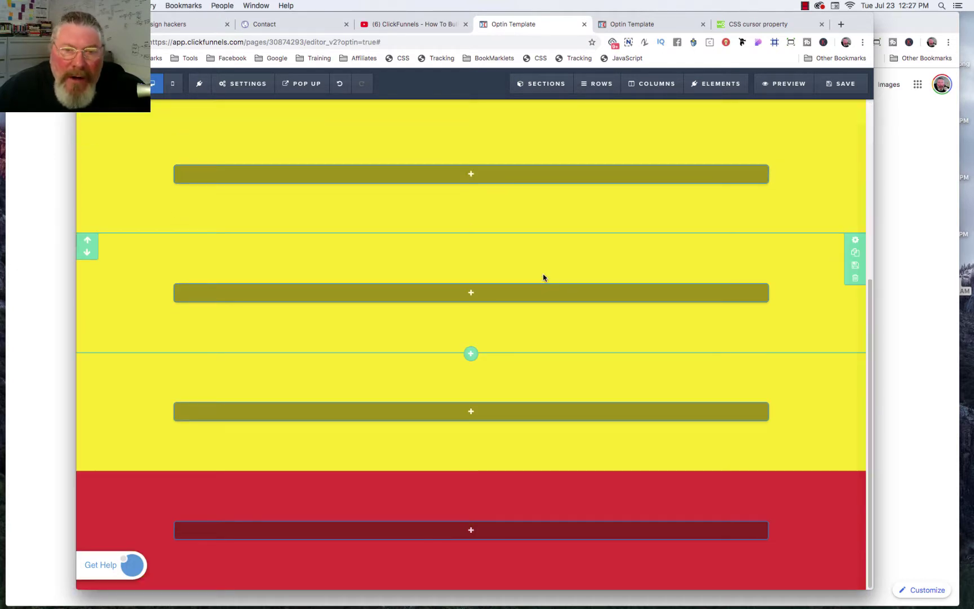
scroll(544, 276, "up", 8)
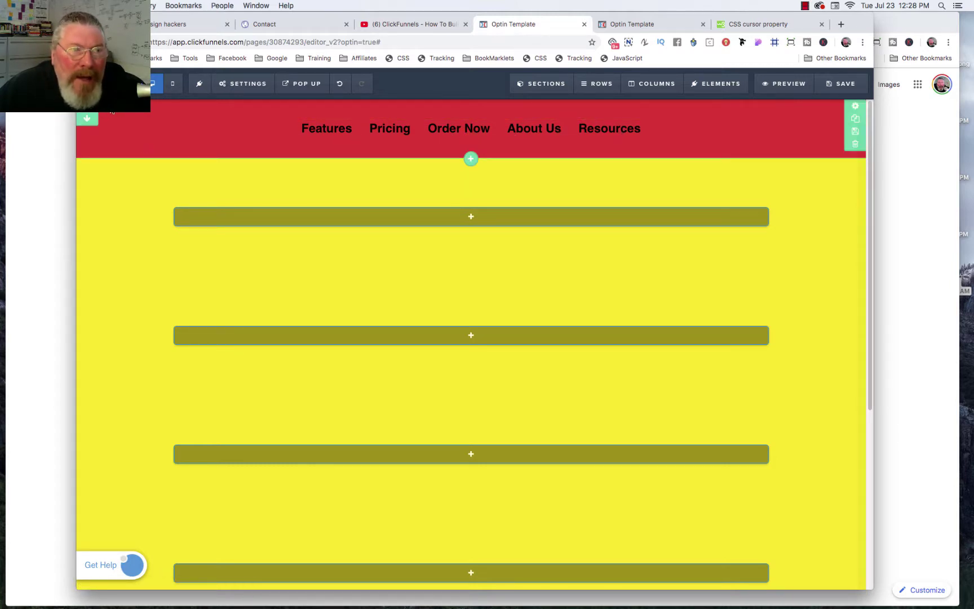
left_click(530, 84)
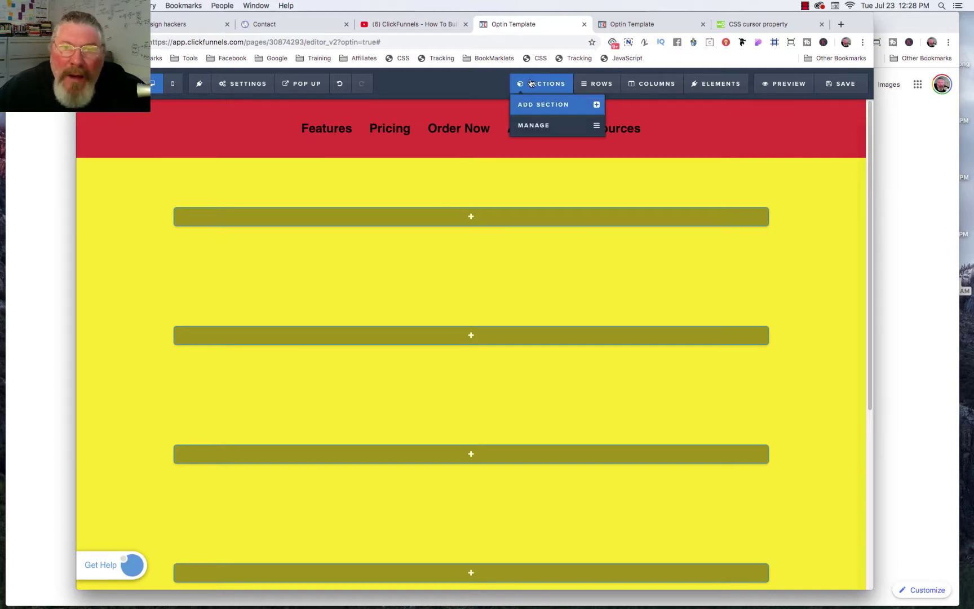
left_click(524, 126)
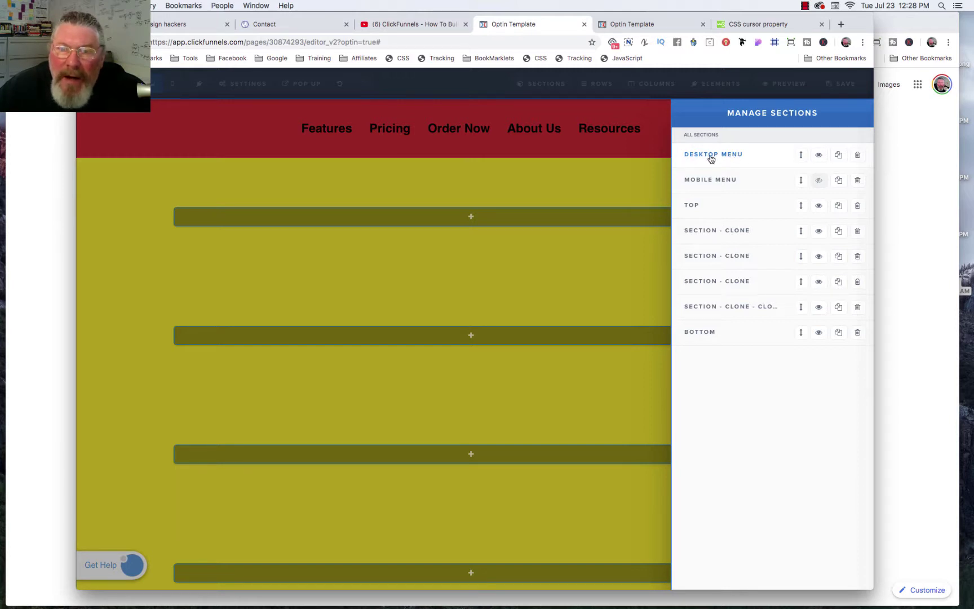
scroll(720, 311, "down", 2)
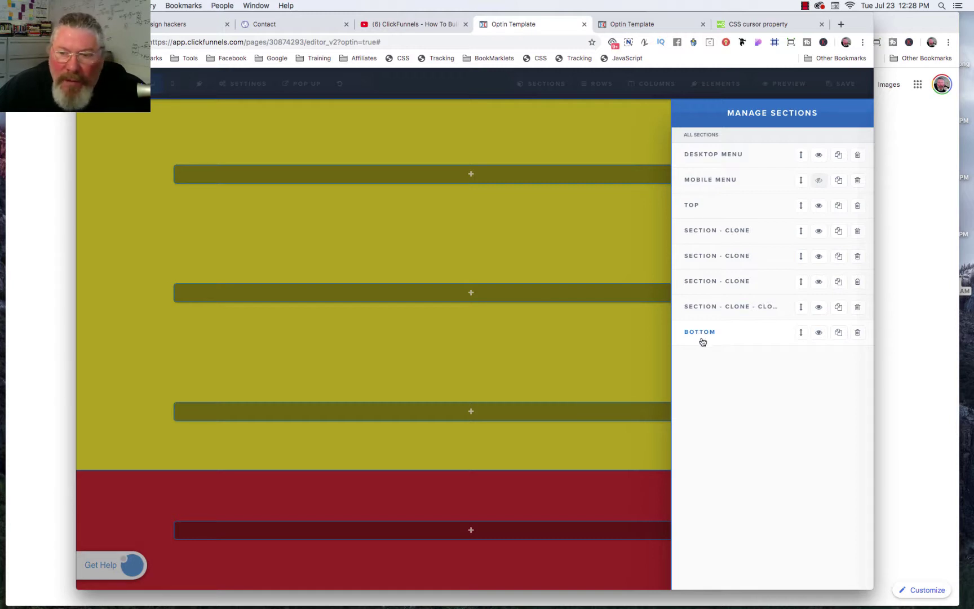
left_click(584, 264)
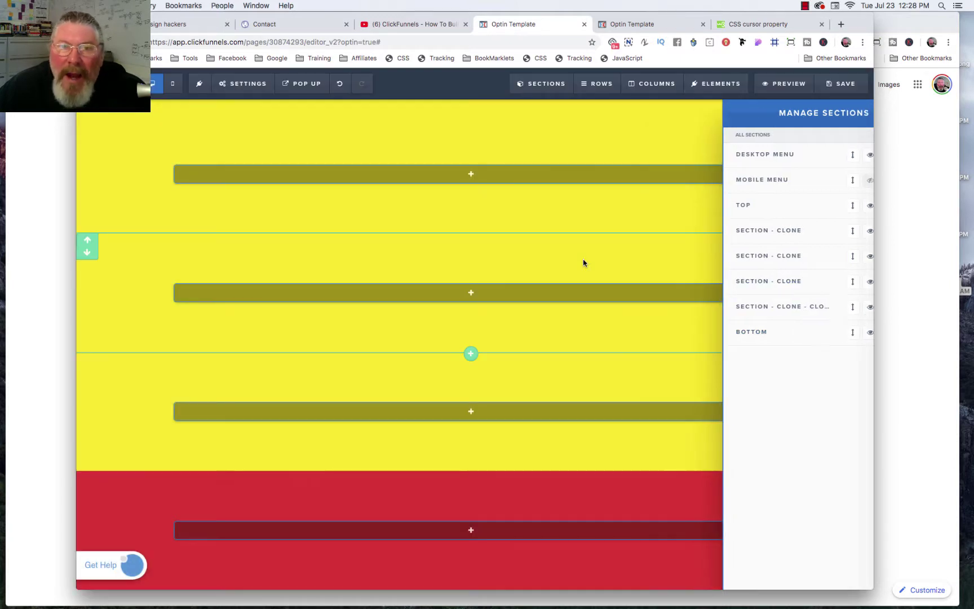
Step: Switch the editor to the mobile view and check the visibility of the Desktop Menu and Mobile Menu sections
mouse_move(546, 84)
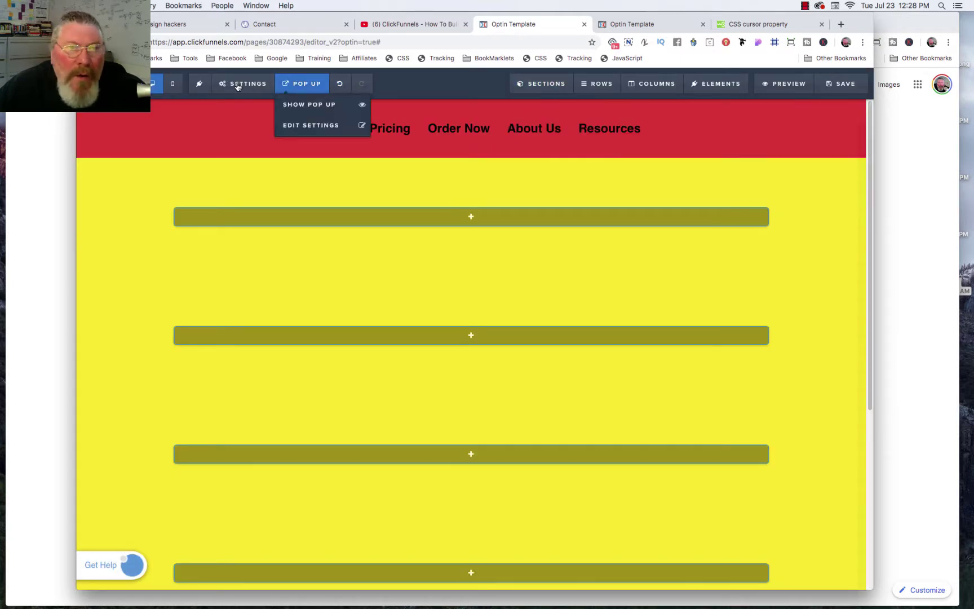
left_click(174, 86)
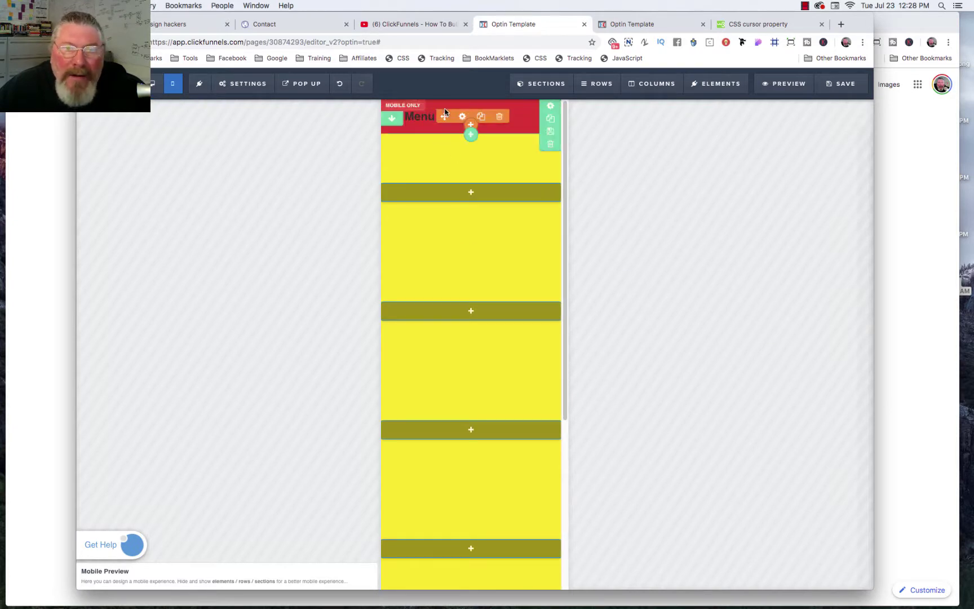
mouse_move(542, 84)
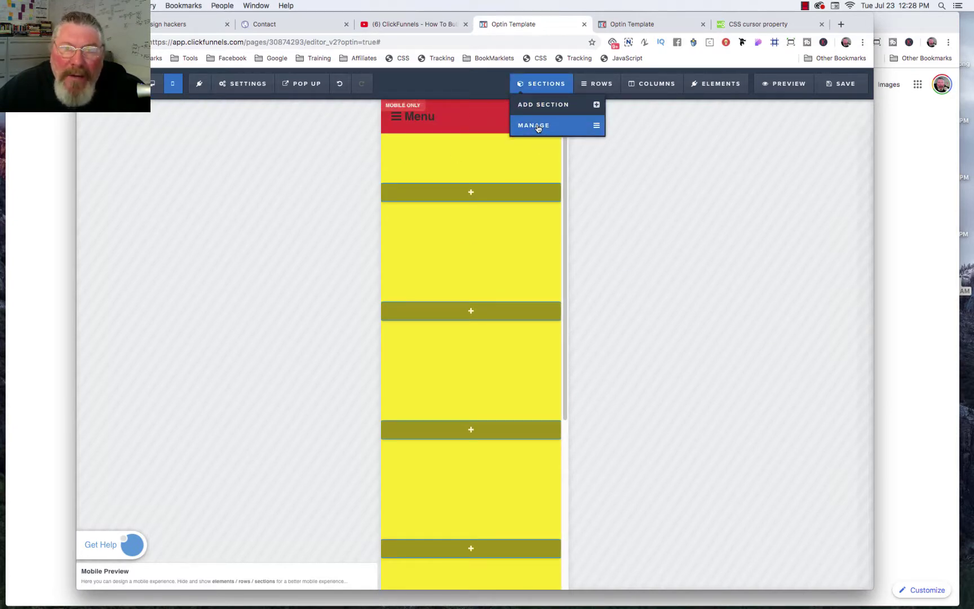
left_click(538, 129)
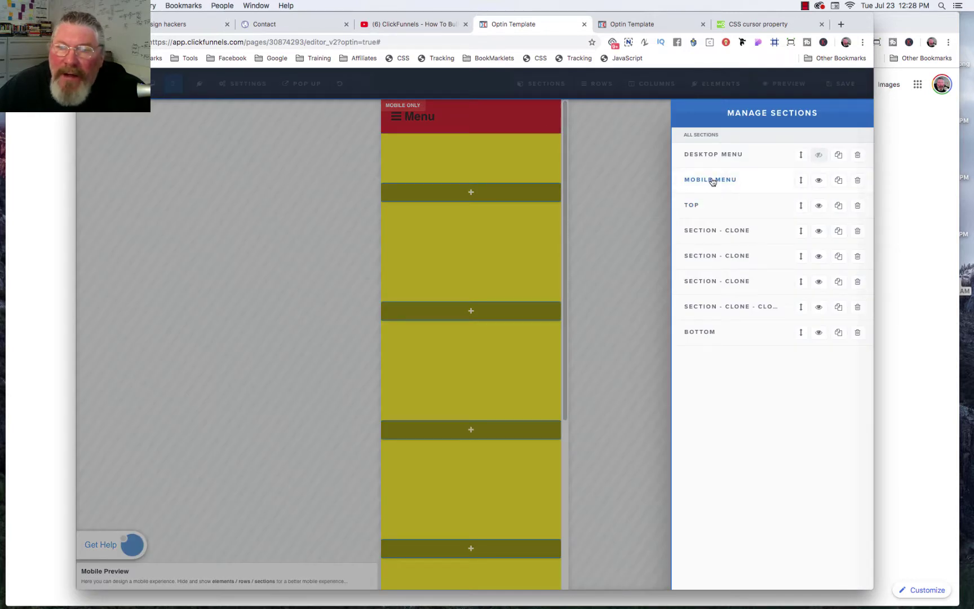
left_click(820, 161)
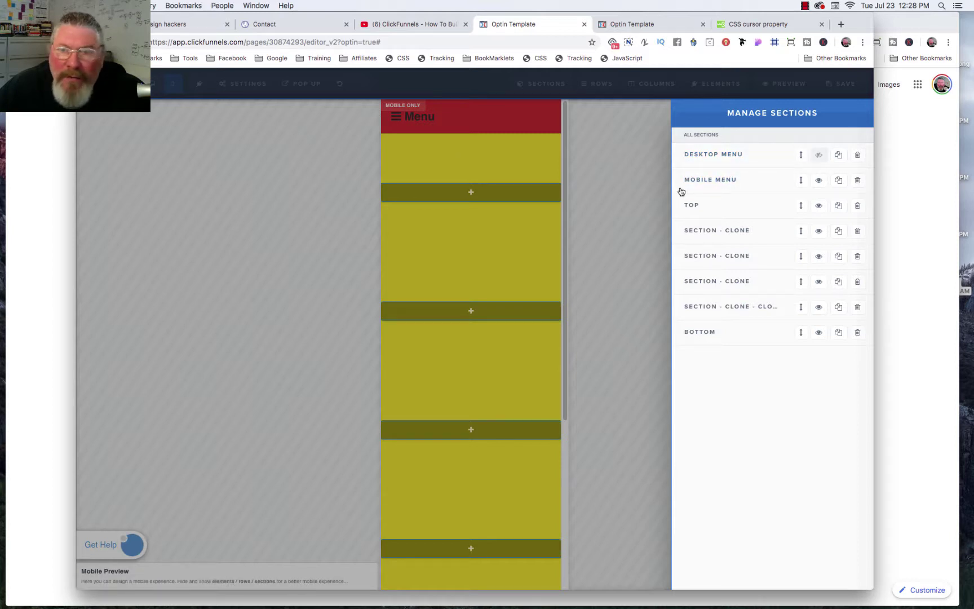
left_click(488, 202)
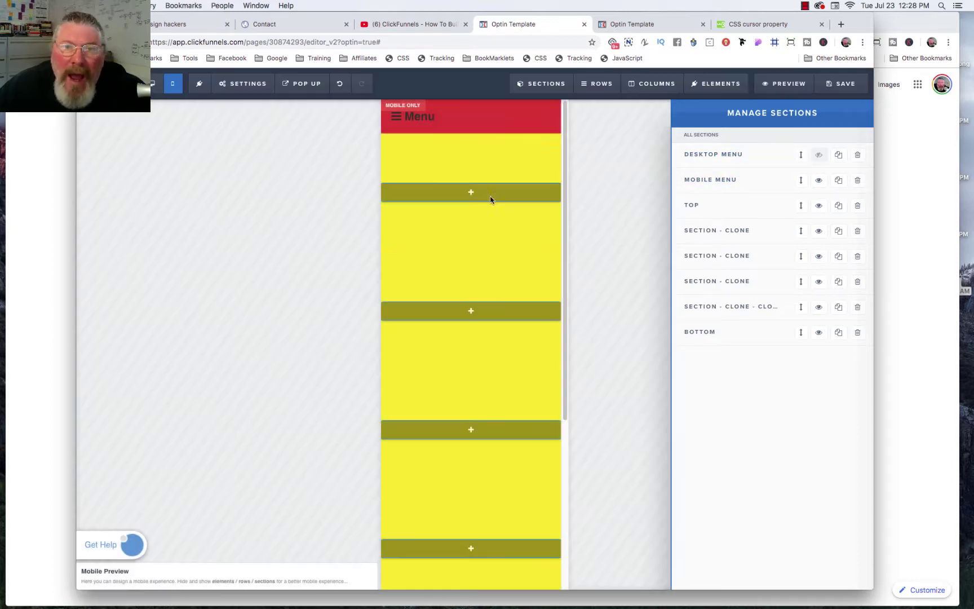
Step: Open the Mobile Menu section's CSS info and update its title as Mobile Menu
mouse_move(583, 87)
mouse_move(549, 85)
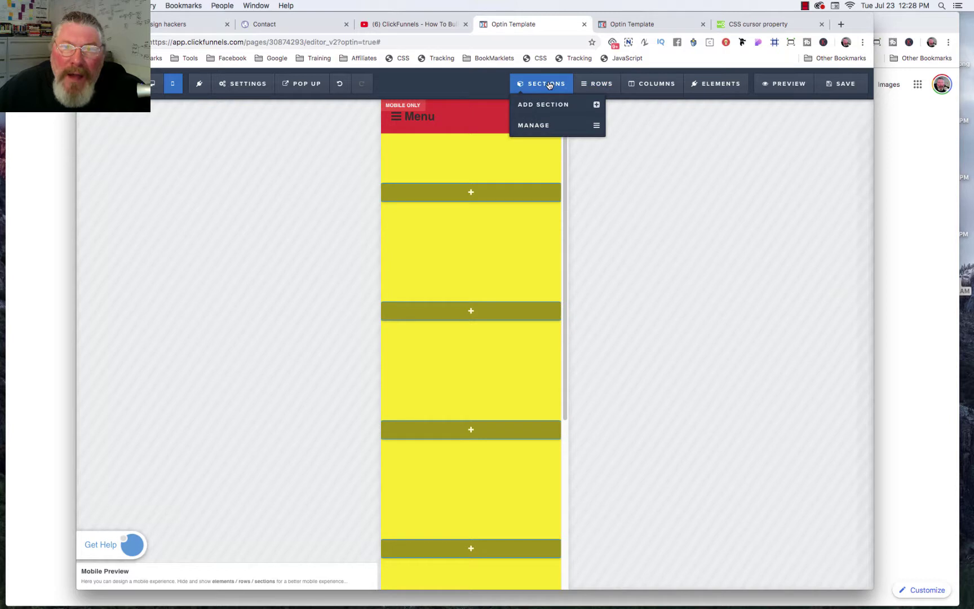
left_click(534, 126)
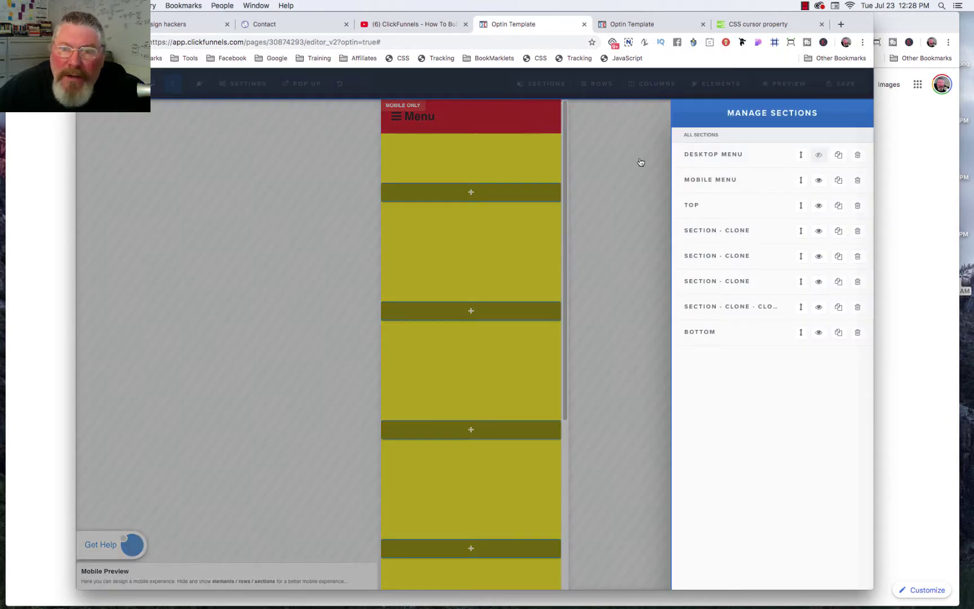
left_click(713, 180)
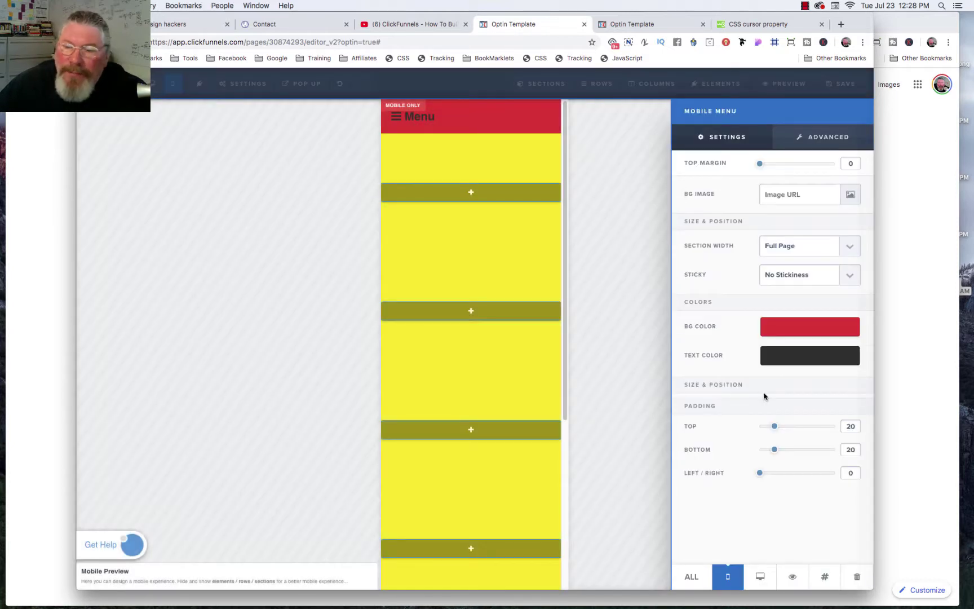
left_click(825, 577)
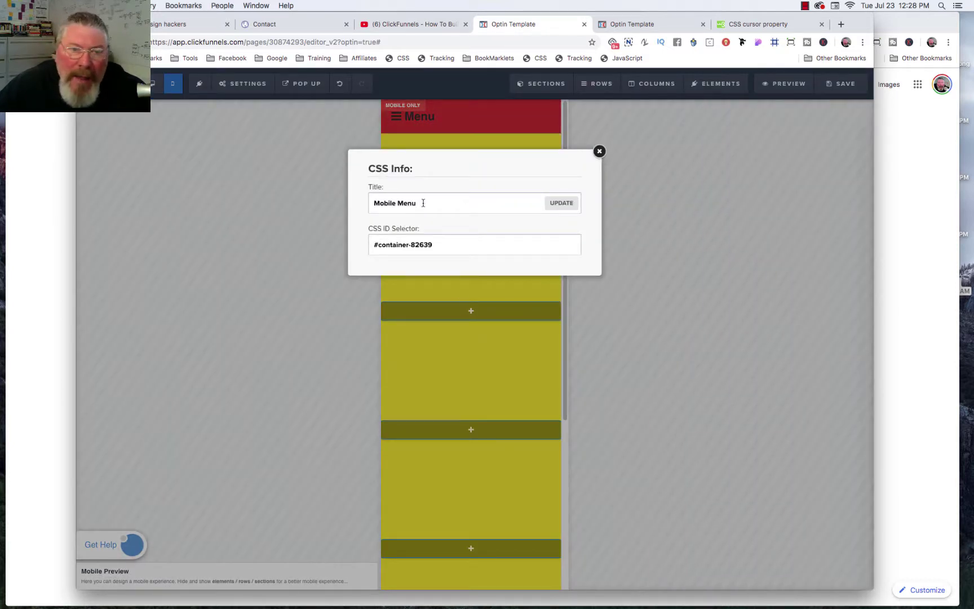
left_click_drag(424, 203, 373, 205)
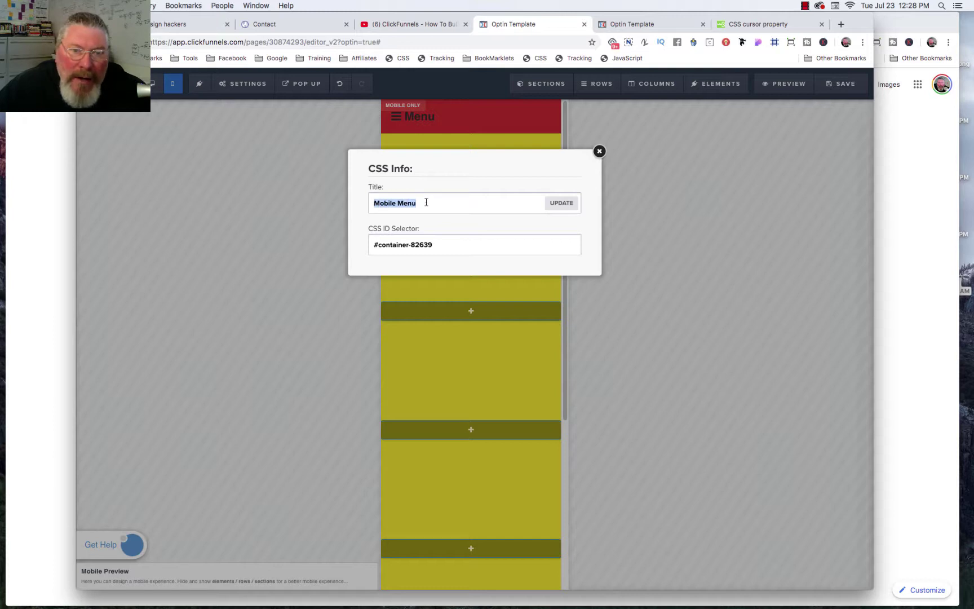
left_click(566, 204)
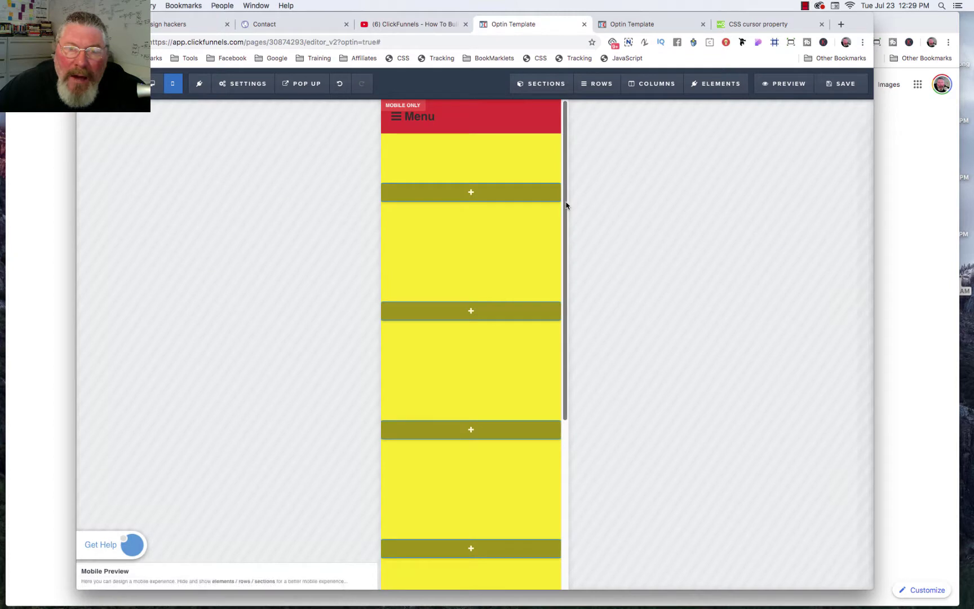
Step: Examine the section list down to Bottom, the rows in each section, and the mobile page from menu to bottom section
mouse_move(445, 289)
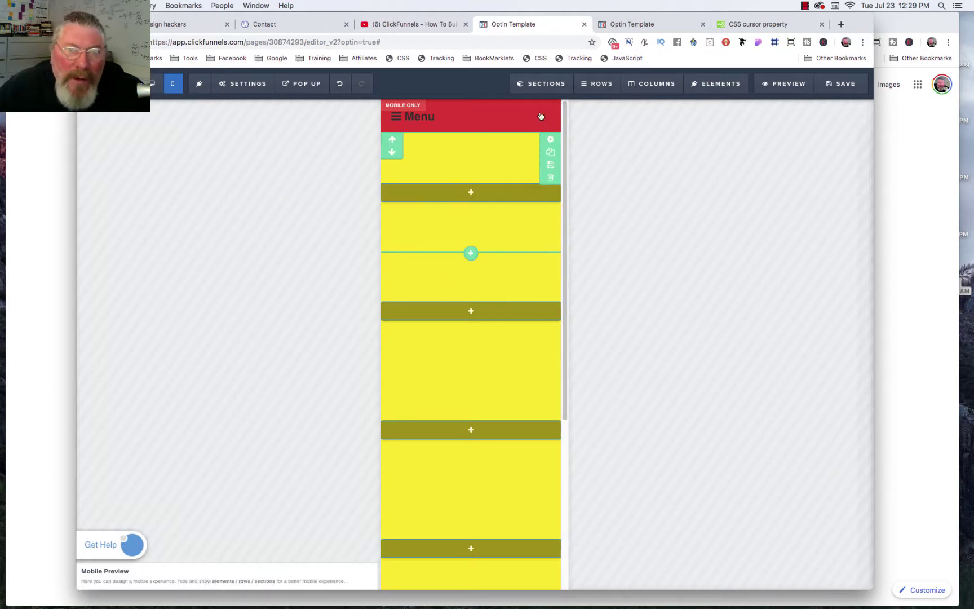
mouse_move(540, 85)
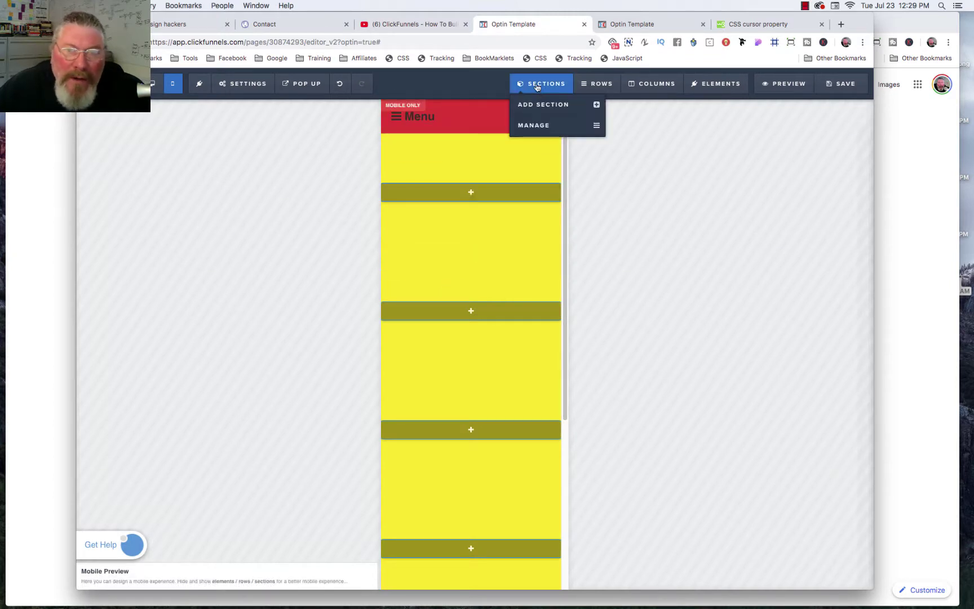
left_click(528, 128)
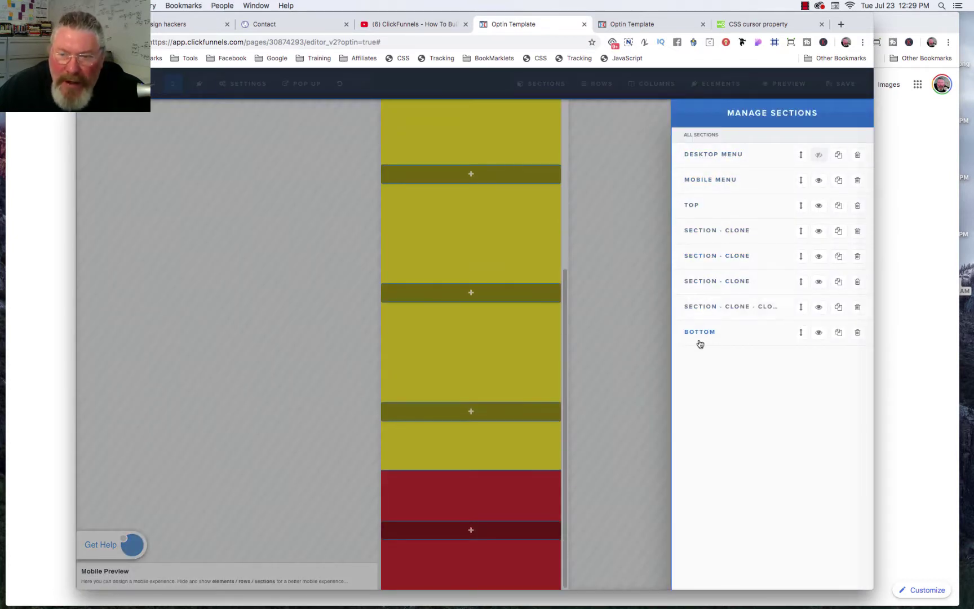
left_click(601, 84)
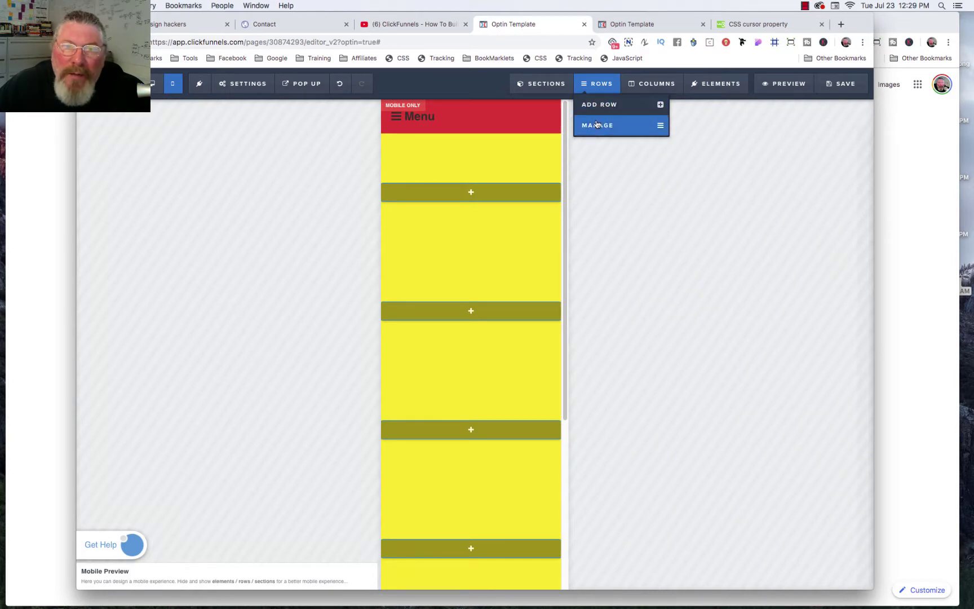
left_click(597, 125)
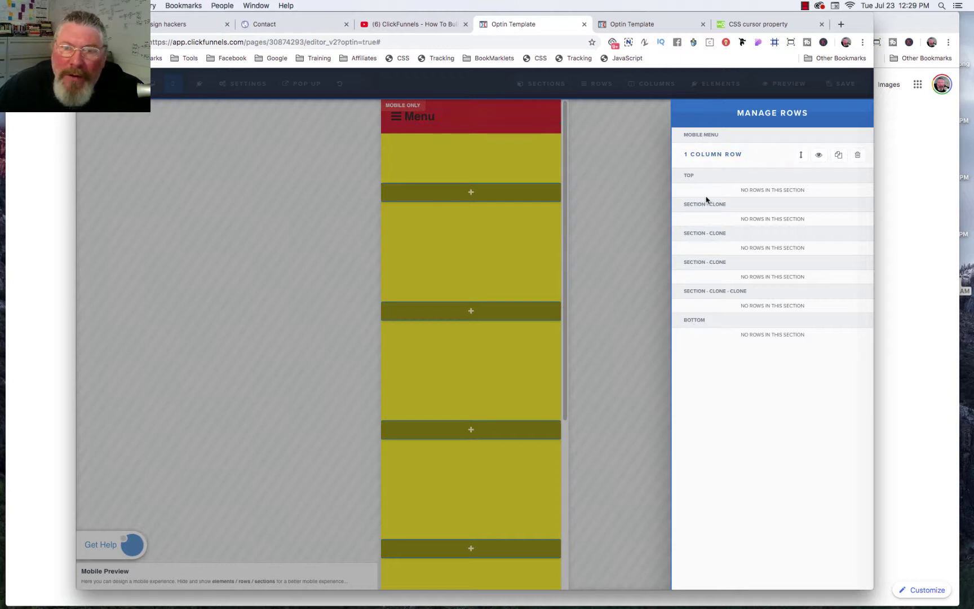
left_click(507, 130)
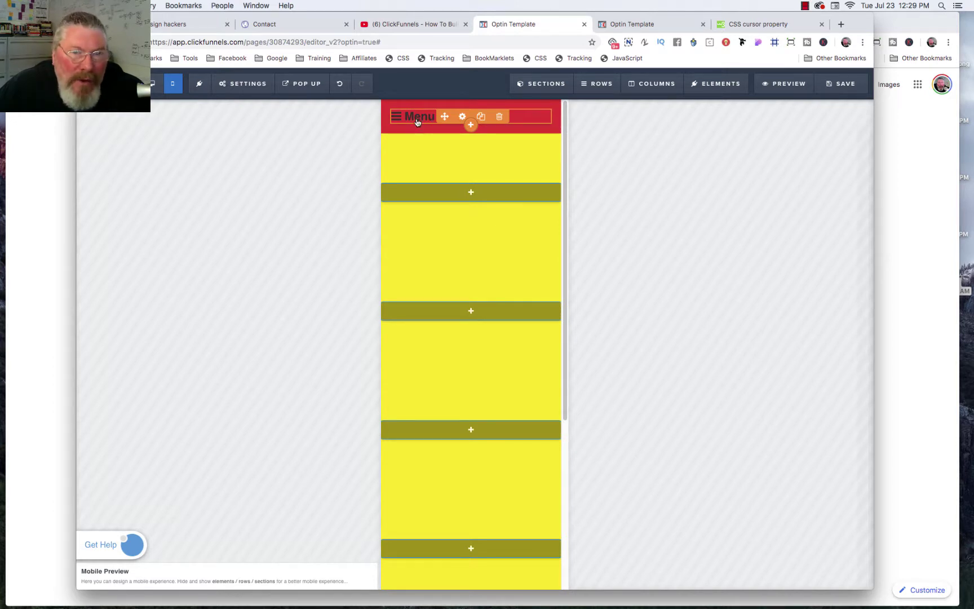
scroll(417, 123, "down", 5)
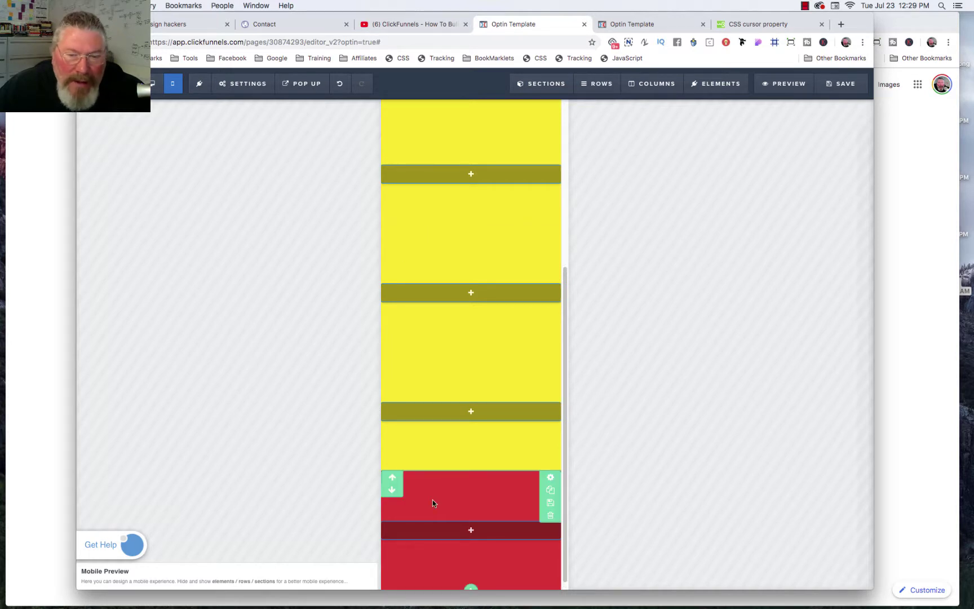
scroll(472, 276, "up", 5)
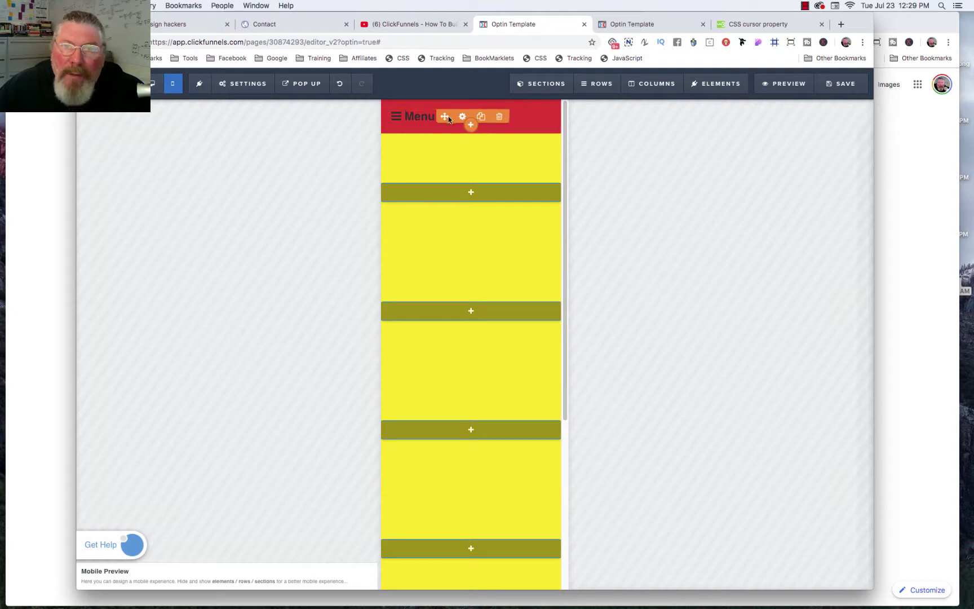
Step: Make the hidden second sub-headline and the Custom JS / HTML element visible in the Mobile Menu column
left_click(717, 84)
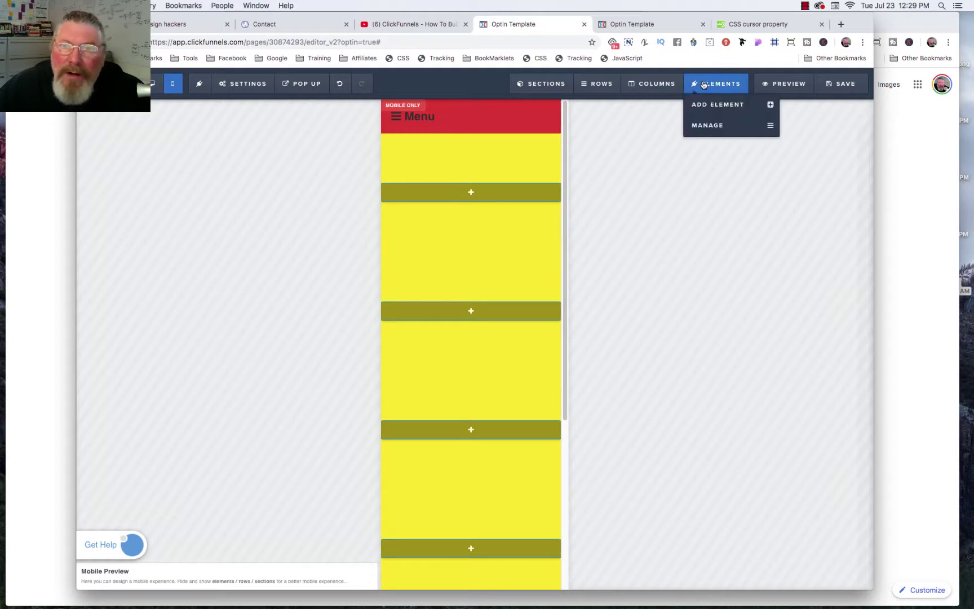
left_click(712, 129)
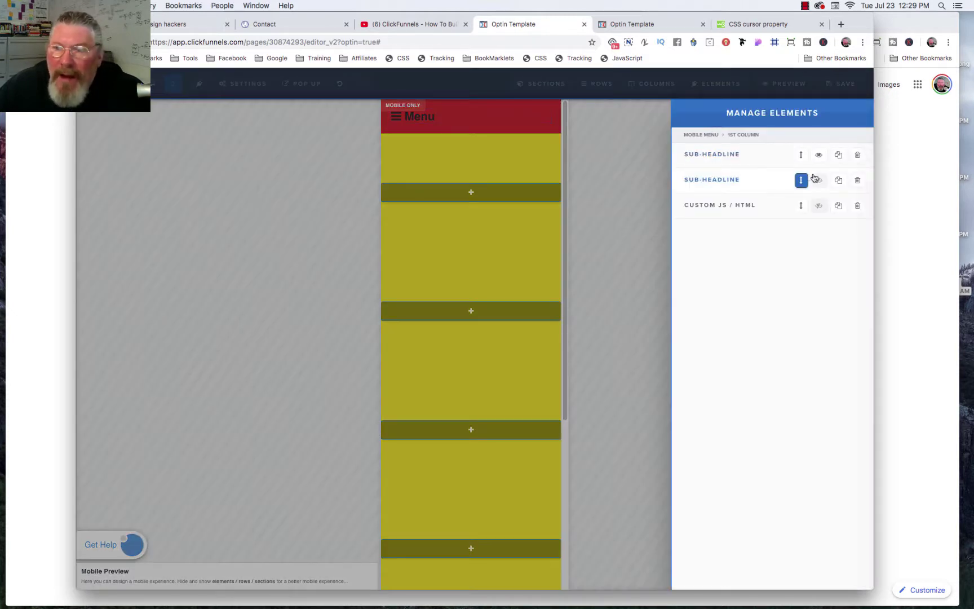
left_click(820, 207)
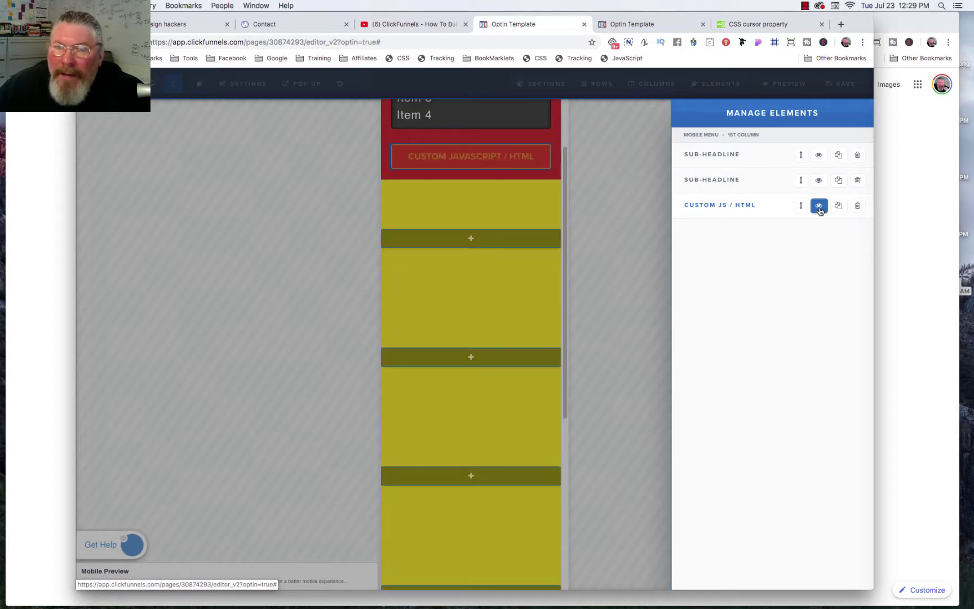
left_click(607, 236)
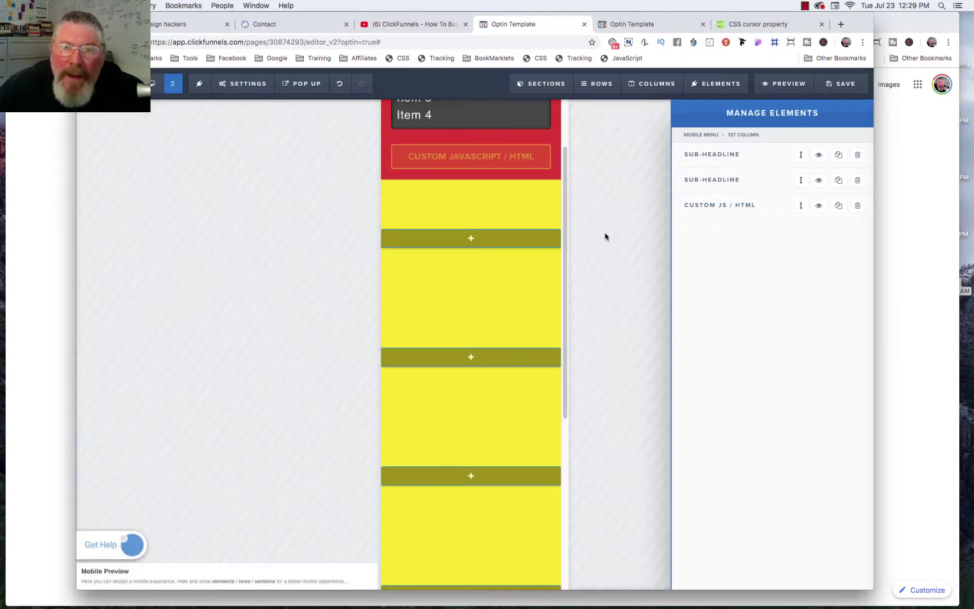
scroll(514, 247, "up", 3)
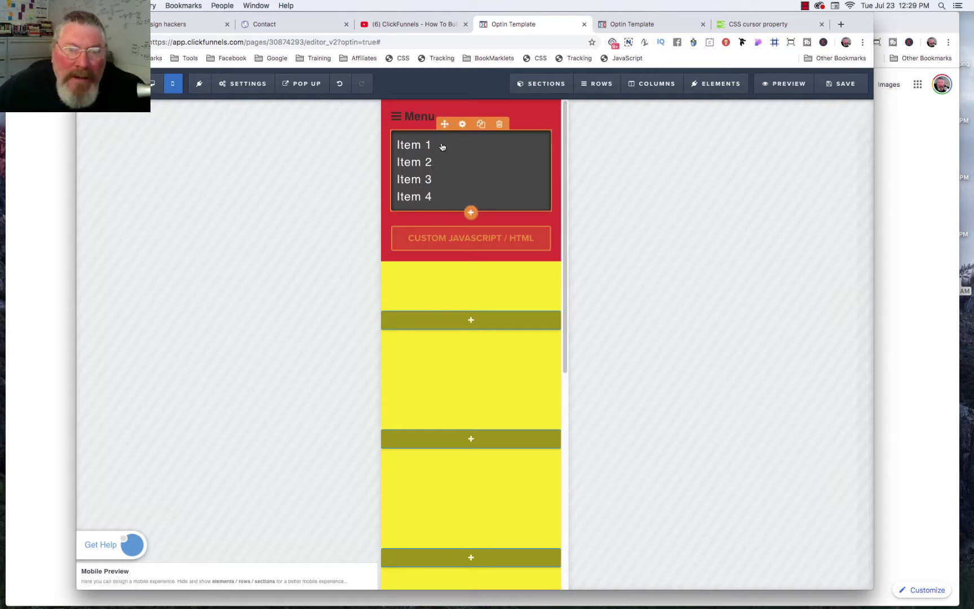
Step: Open the link settings of Item 3 in the mobile menu list and select the section name in its scroll target
left_click(413, 183)
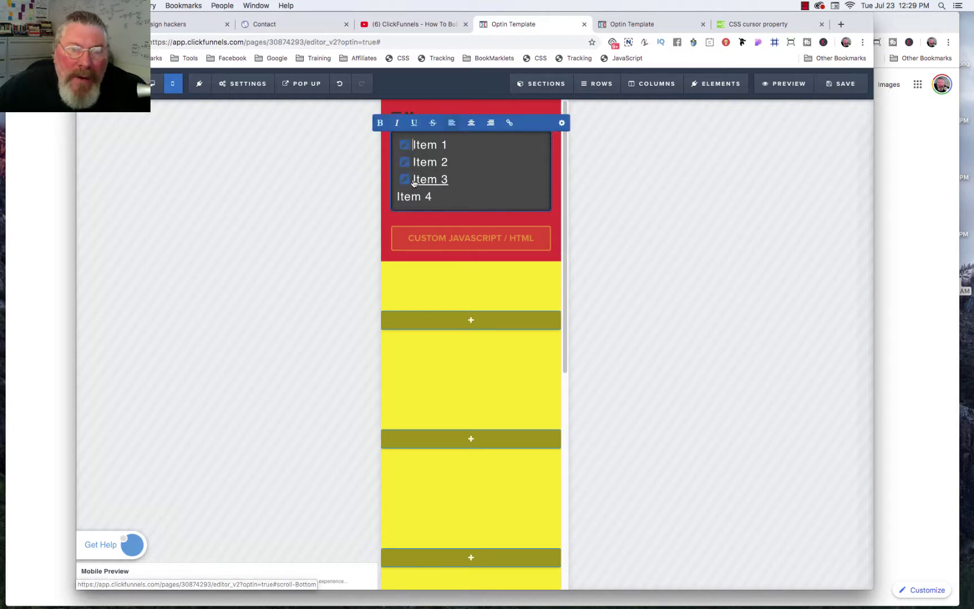
left_click(406, 182)
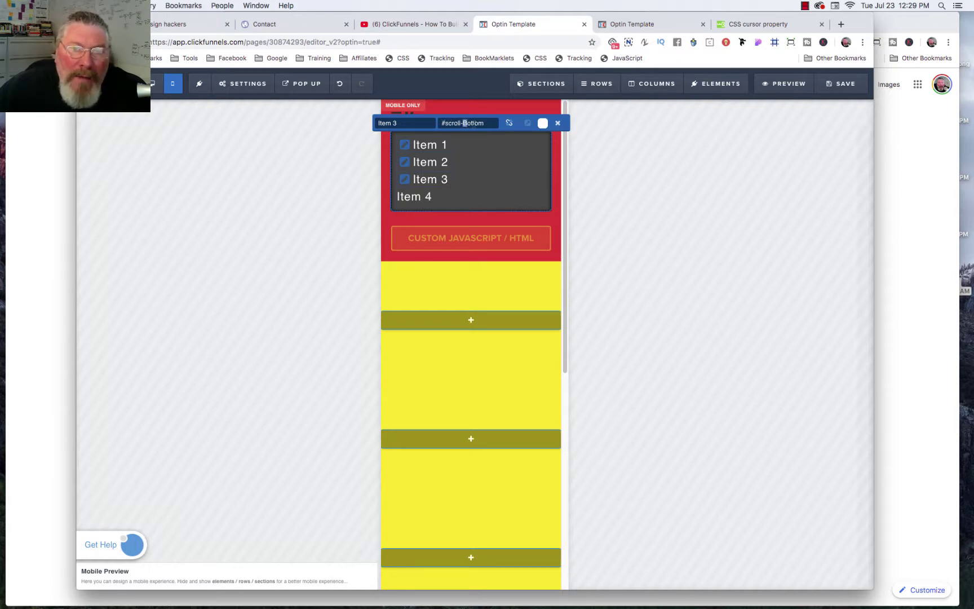
left_click_drag(464, 123, 484, 125)
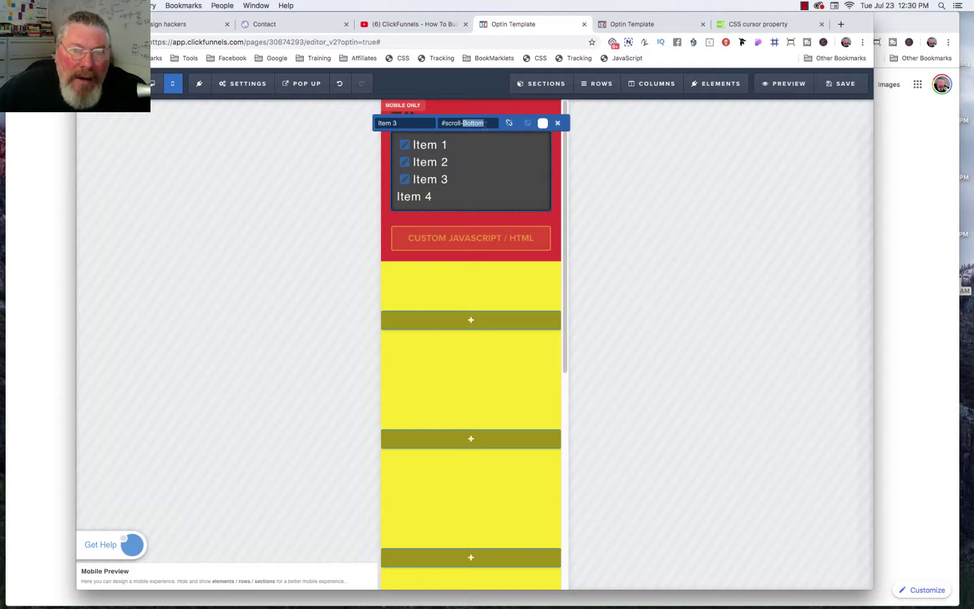
Step: Open the Bottom section's CSS info and update its title as Bottom
mouse_move(538, 87)
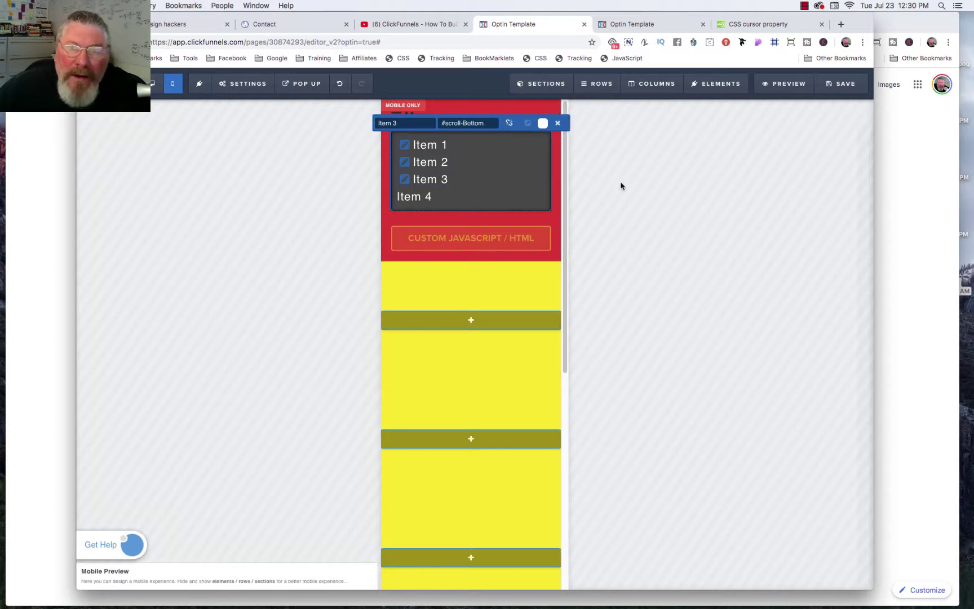
left_click(635, 104)
mouse_move(712, 88)
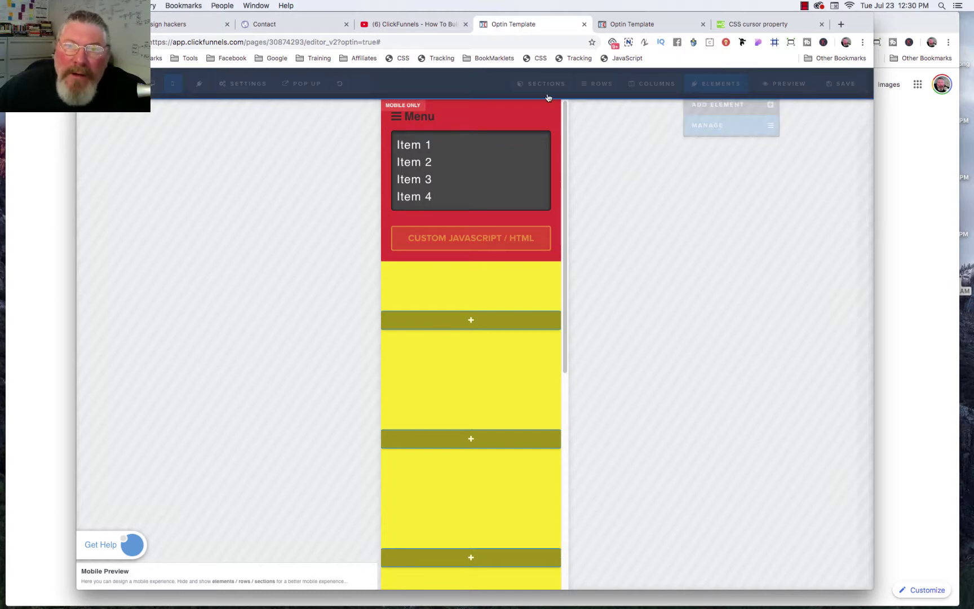
mouse_move(547, 87)
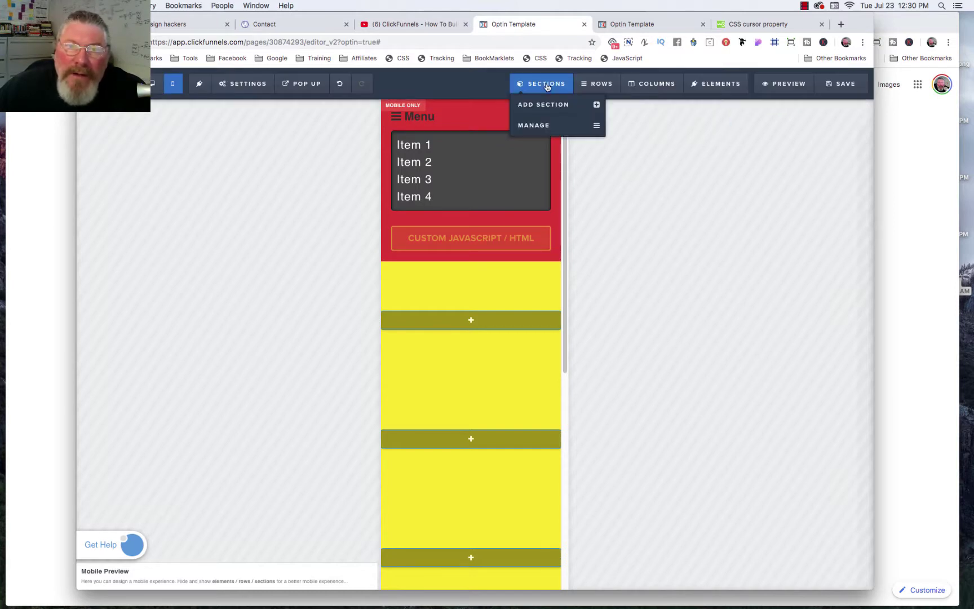
left_click(534, 125)
left_click(703, 332)
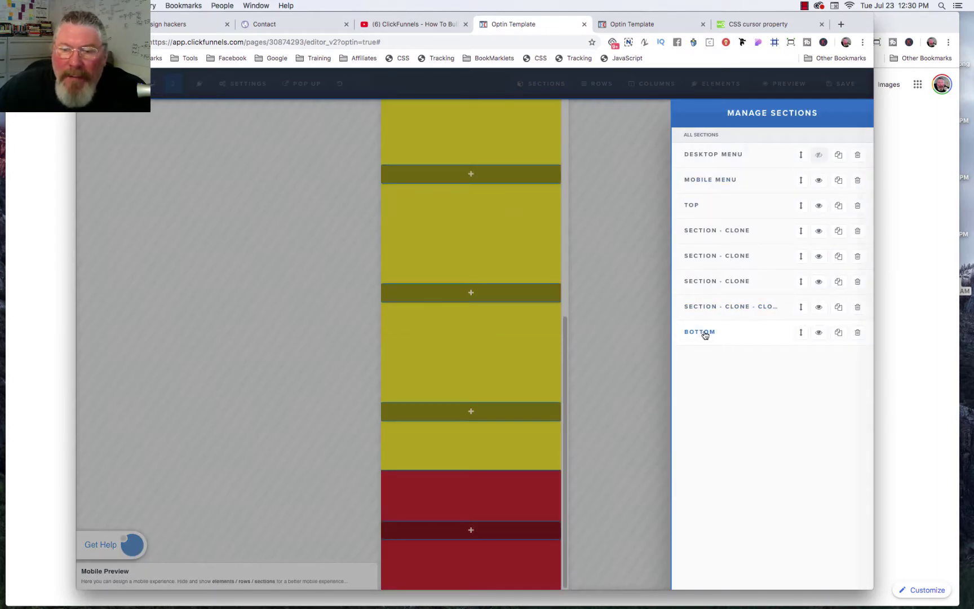
left_click(704, 333)
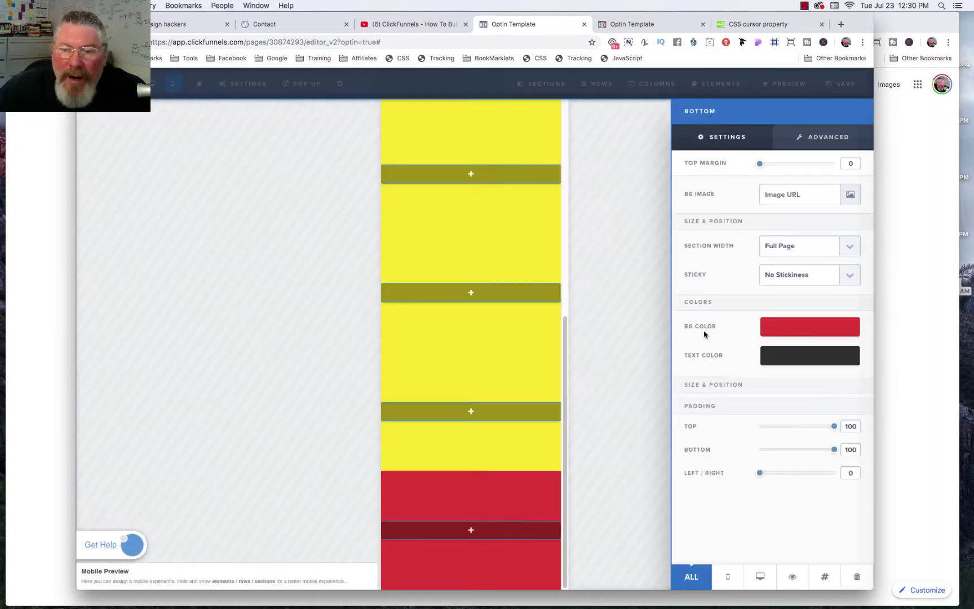
left_click(825, 577)
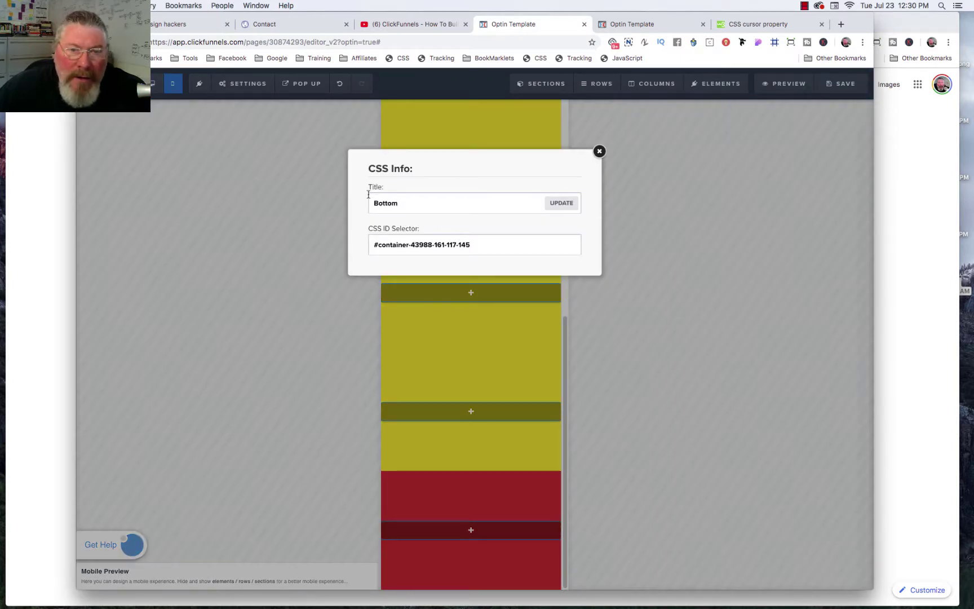
left_click(550, 204)
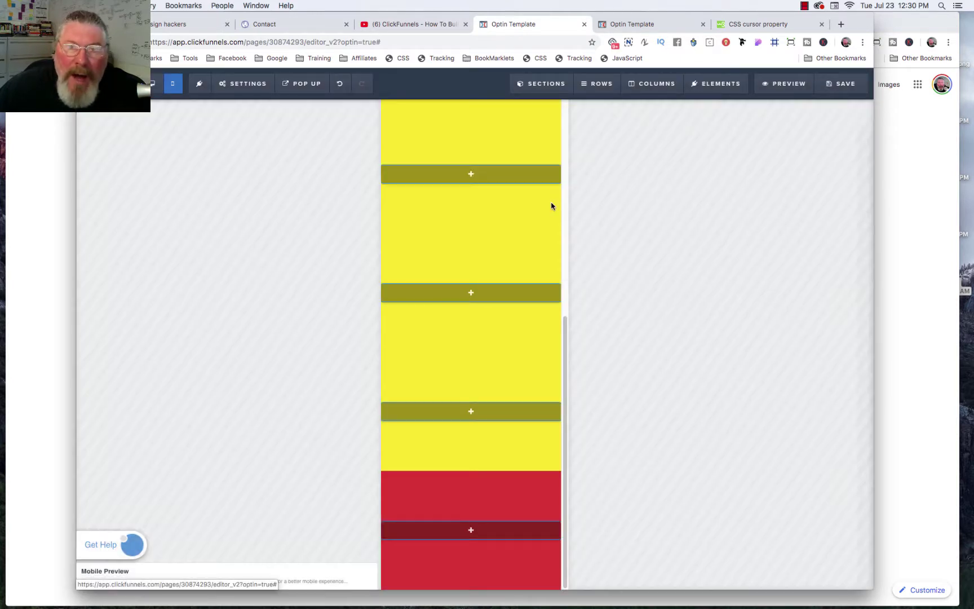
Step: Review Item 3's scroll link in the mobile menu list and the Custom JS / HTML element's settings
scroll(500, 236, "up", 10)
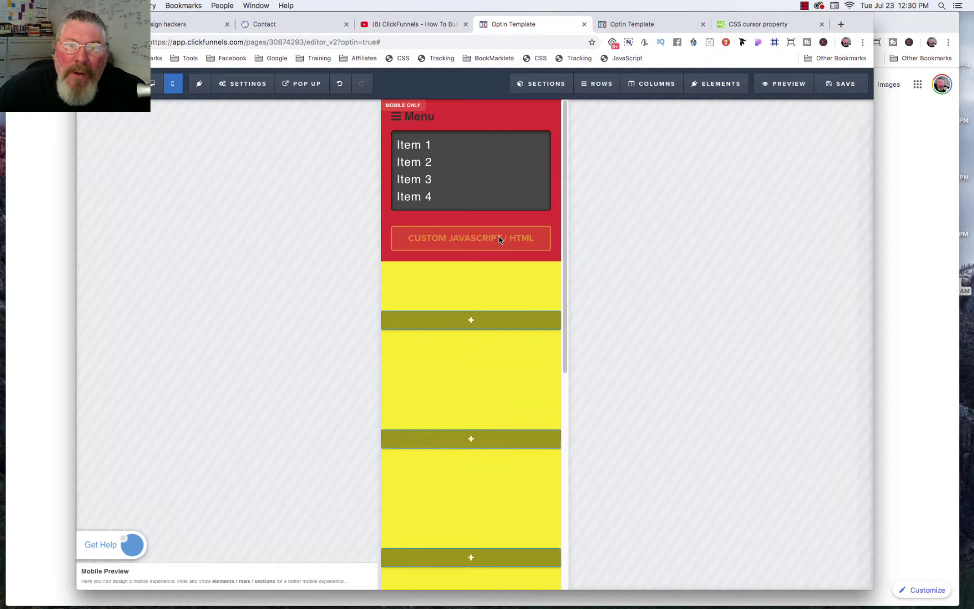
left_click(420, 181)
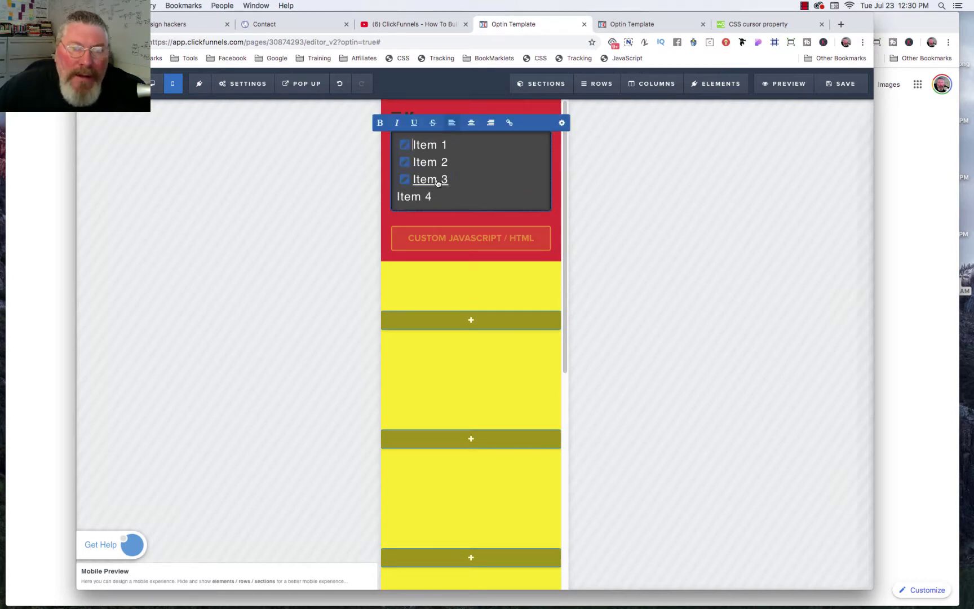
left_click(406, 181)
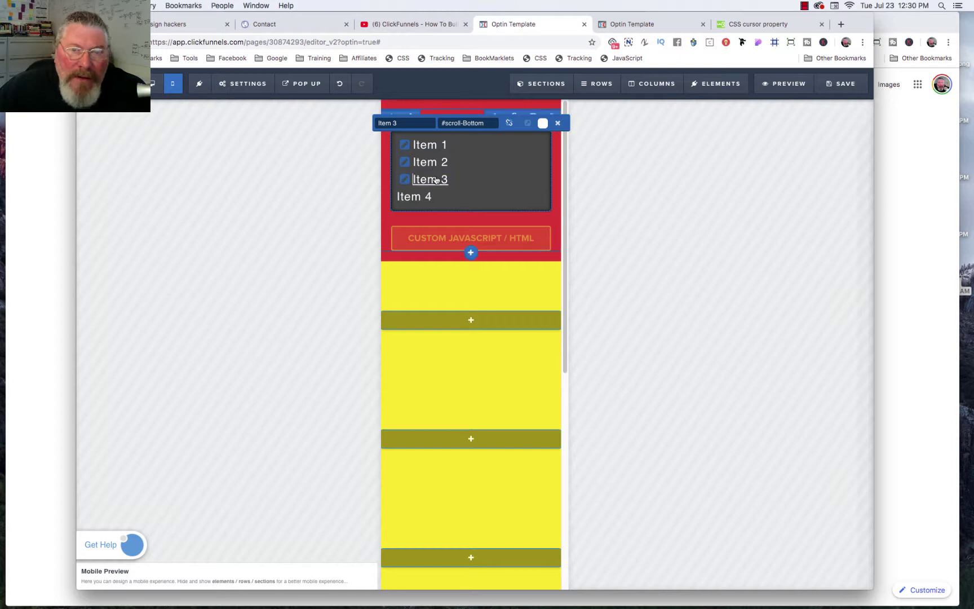
left_click(459, 278)
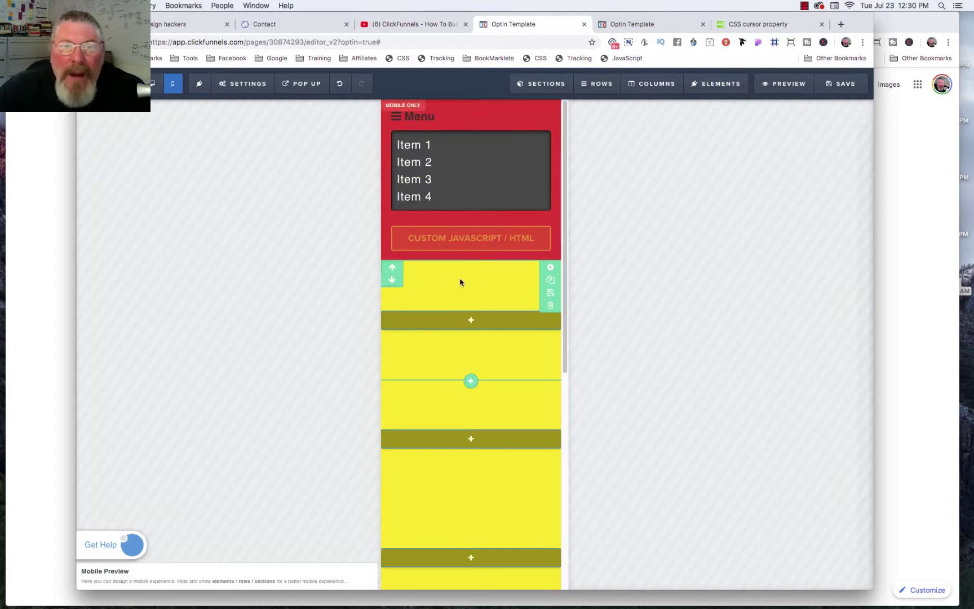
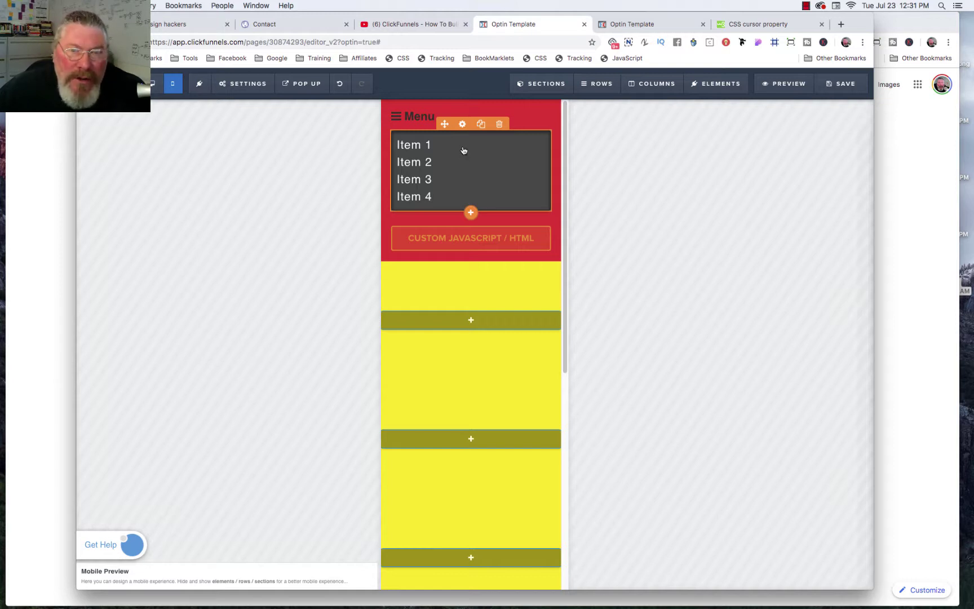
left_click(450, 242)
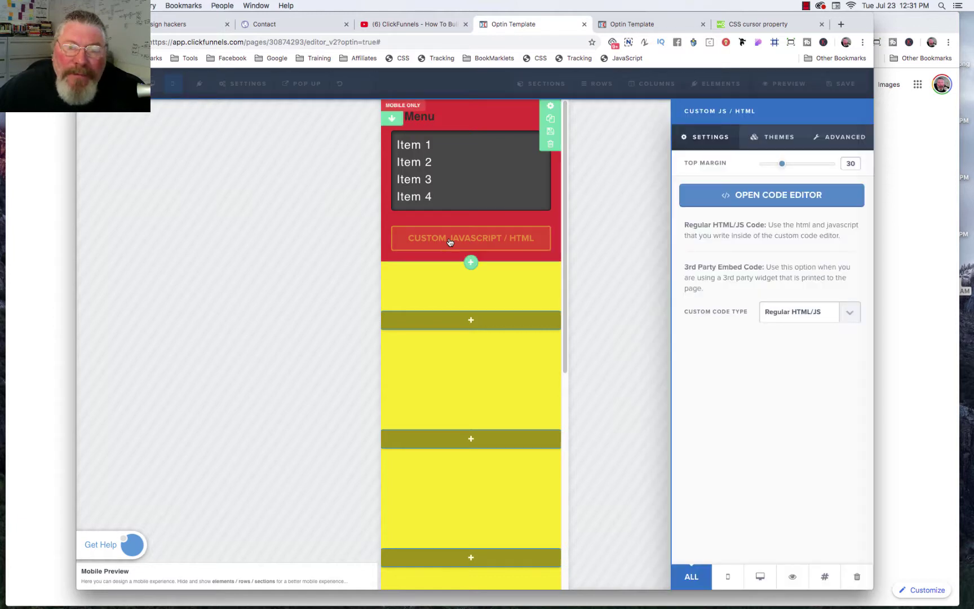
left_click(636, 224)
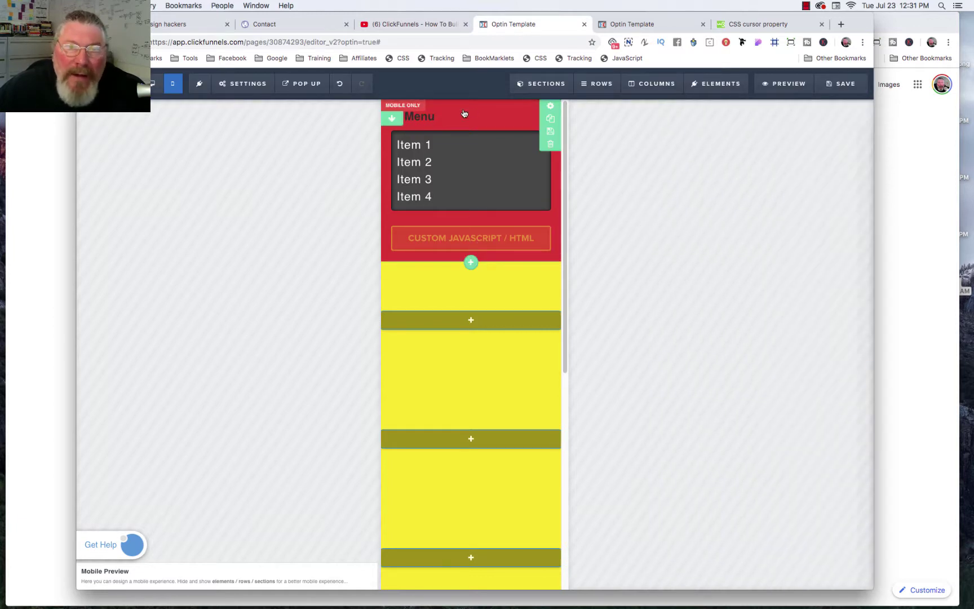
Step: Open the Menu sub-headline's advanced styles and search its icon picker for "bar"
left_click(431, 118)
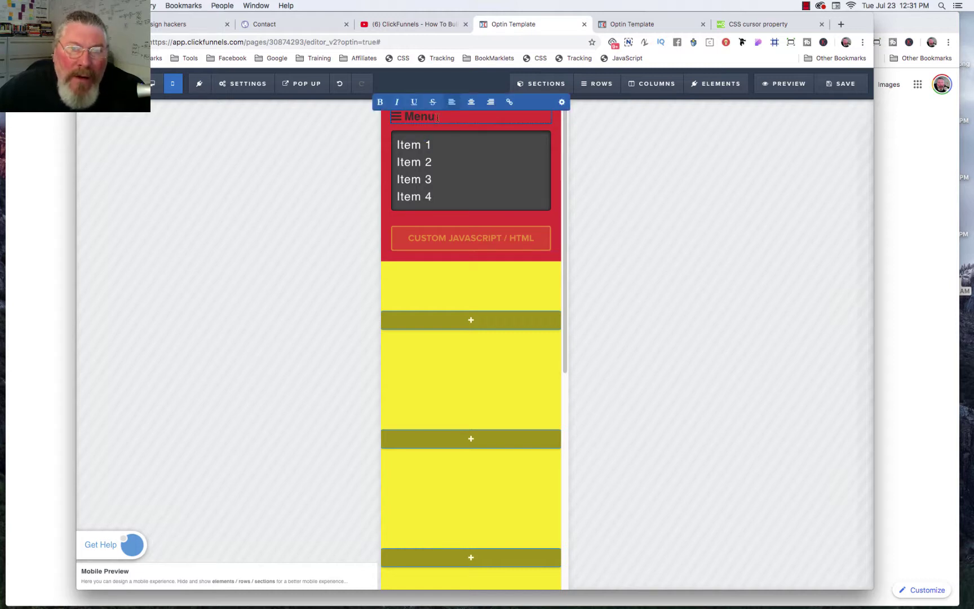
left_click(562, 104)
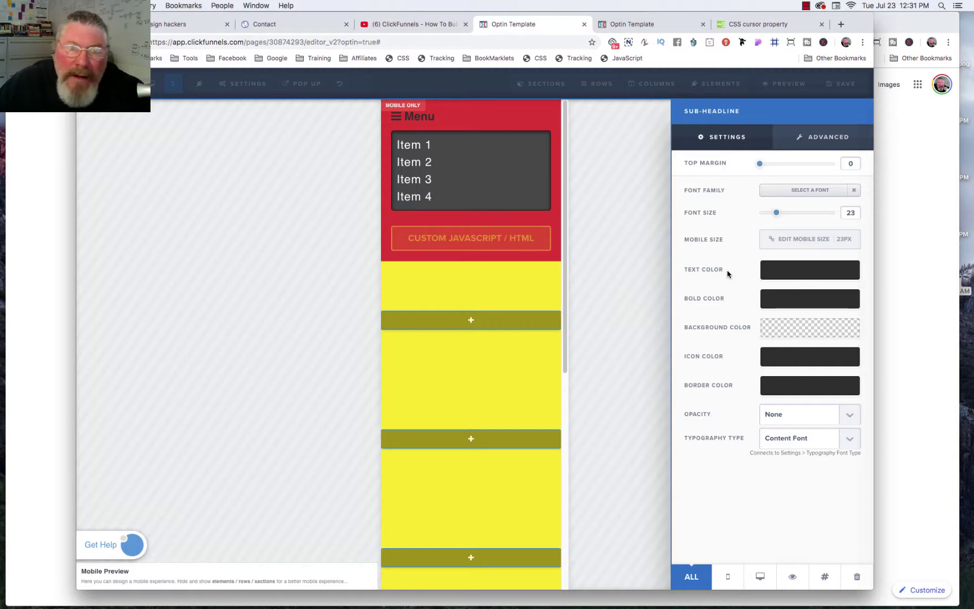
left_click(823, 142)
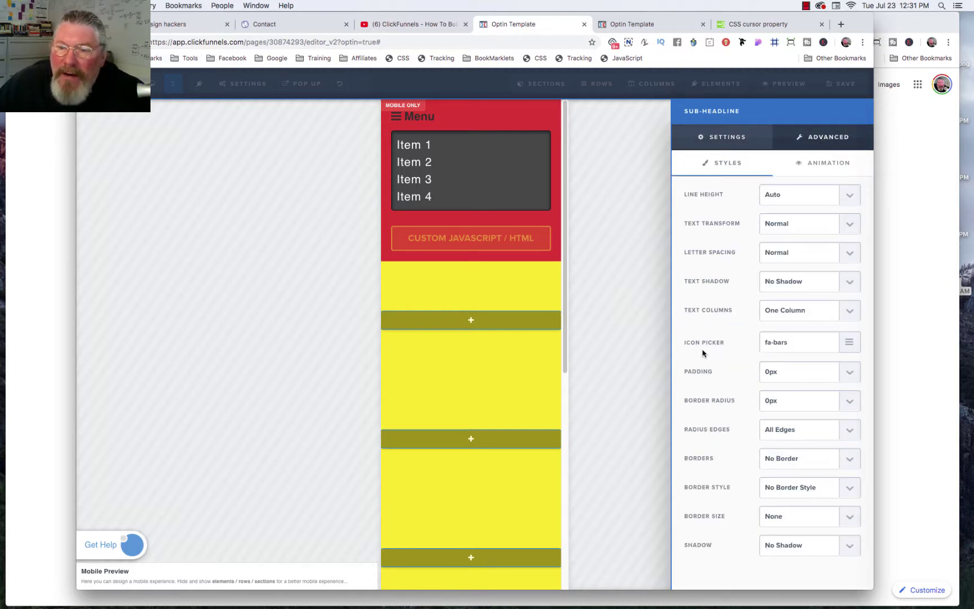
left_click(849, 342)
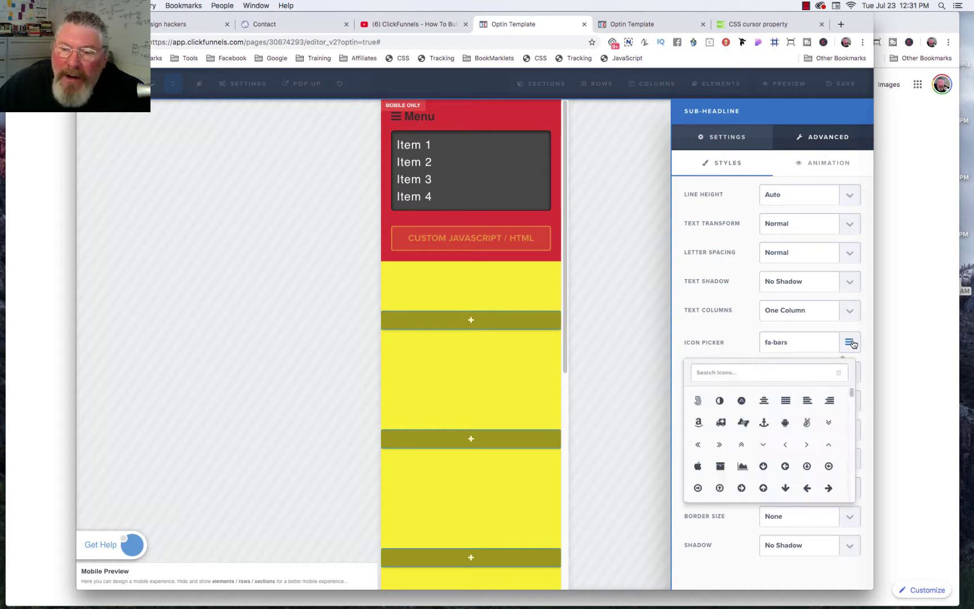
left_click(751, 371)
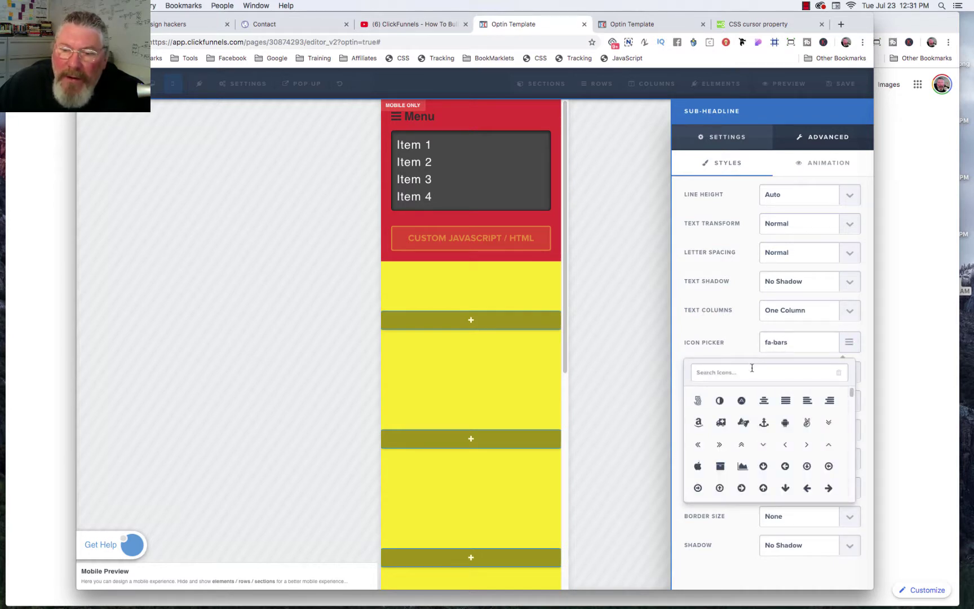
type("bar")
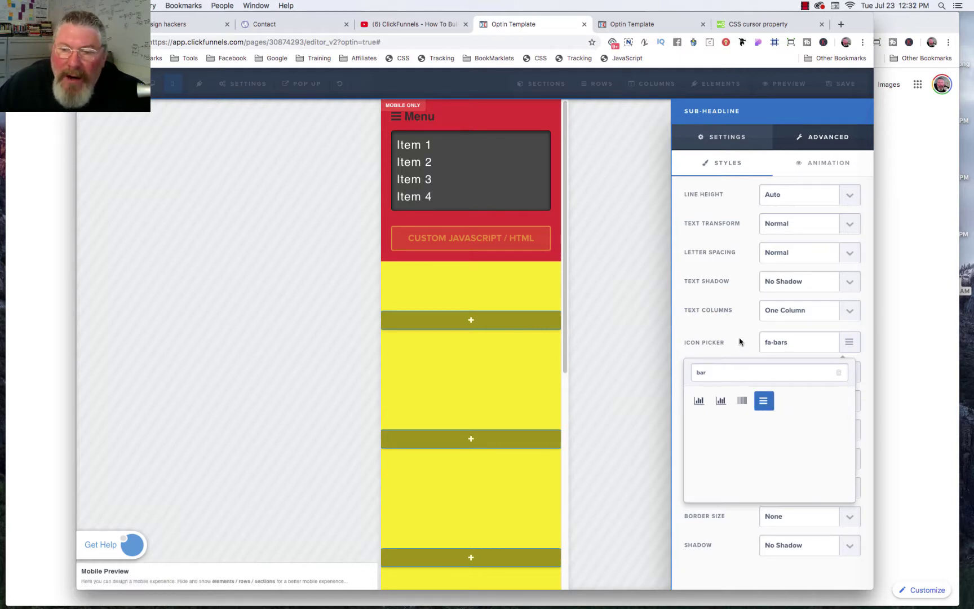
left_click(419, 115)
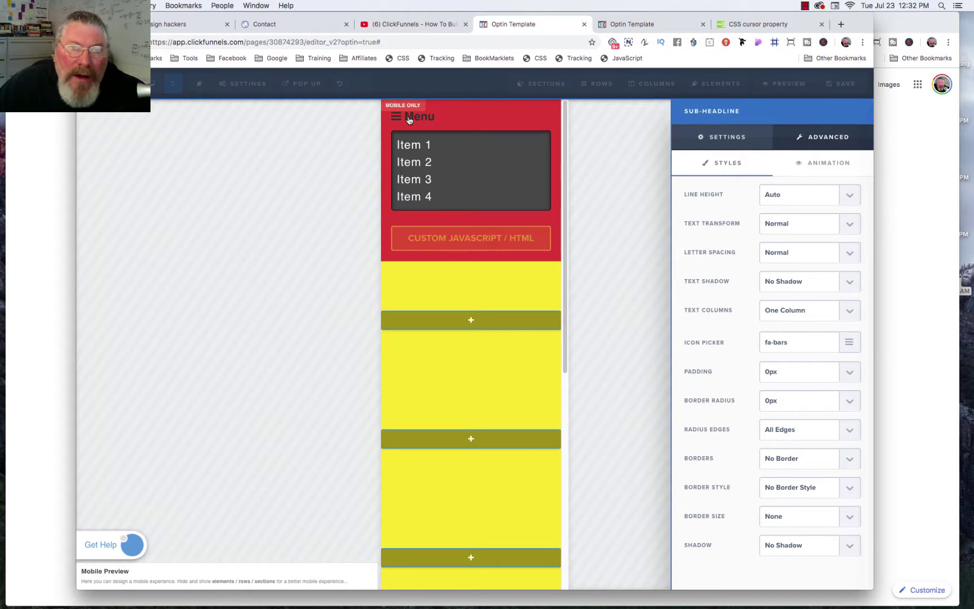
Step: Add a space between the bars icon and the word Menu in the mobile menu heading
left_click(409, 120)
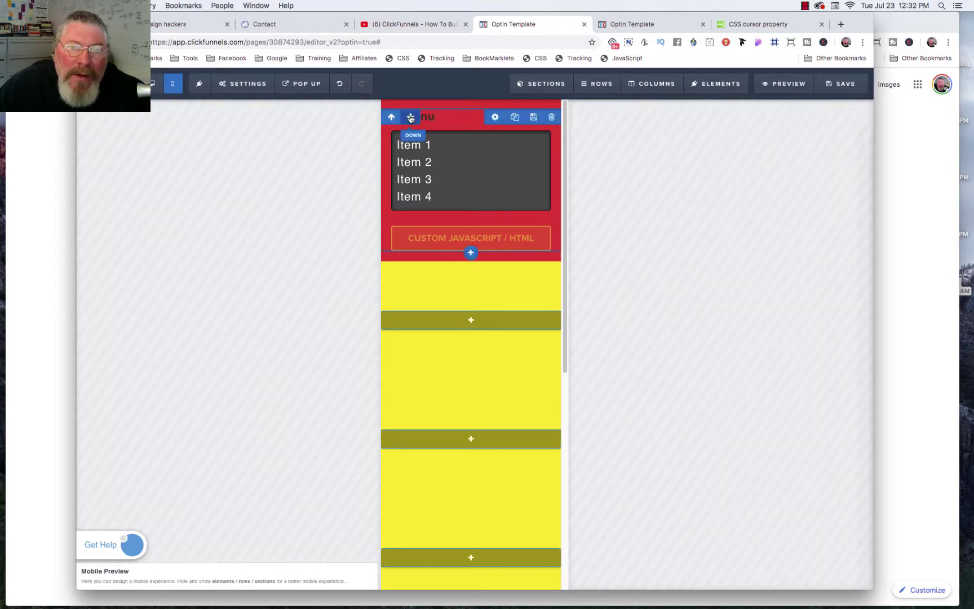
left_click(405, 117)
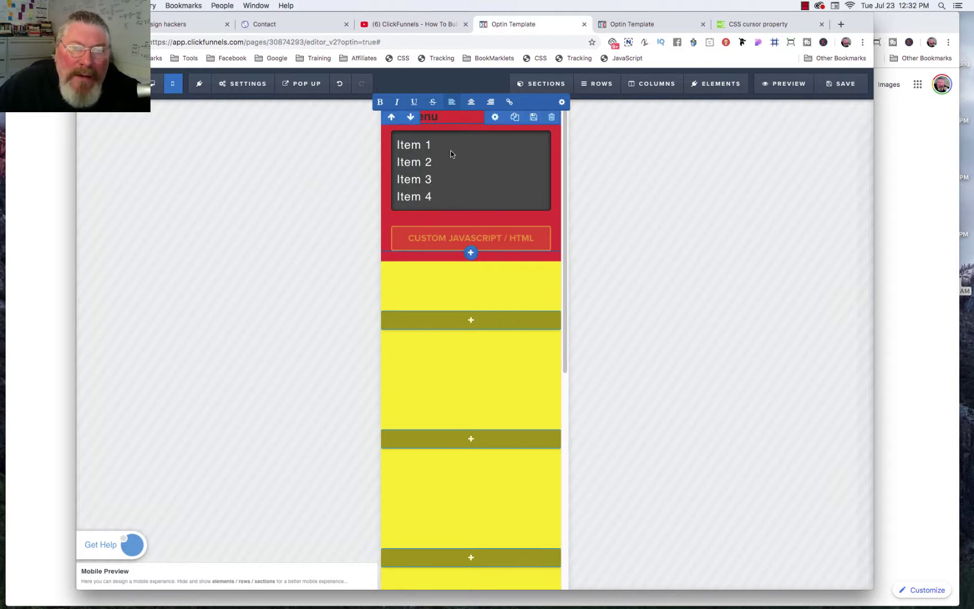
left_click(705, 155)
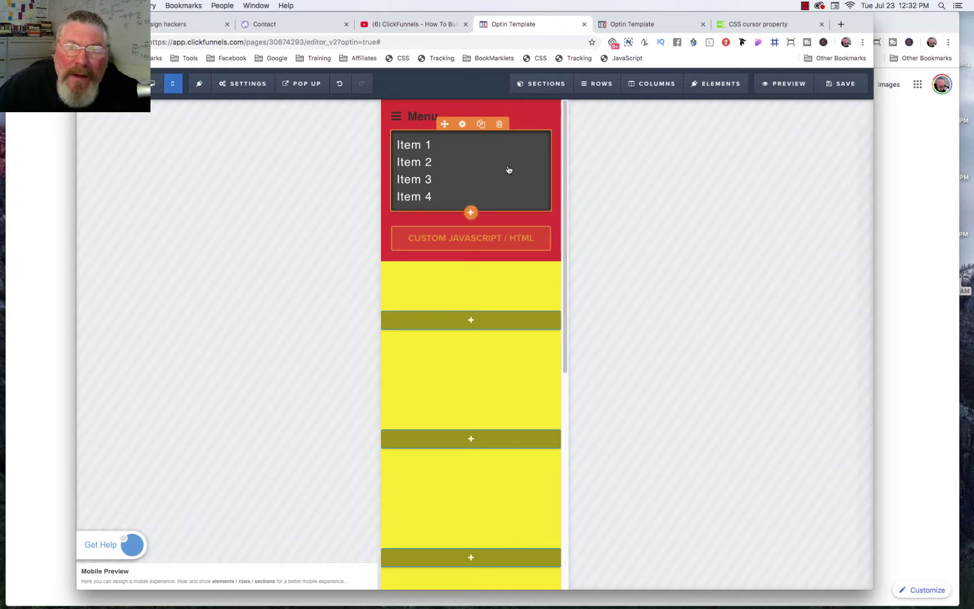
Step: Review the menu list sub-headline's settings and the link color in the page's typography settings
left_click(461, 125)
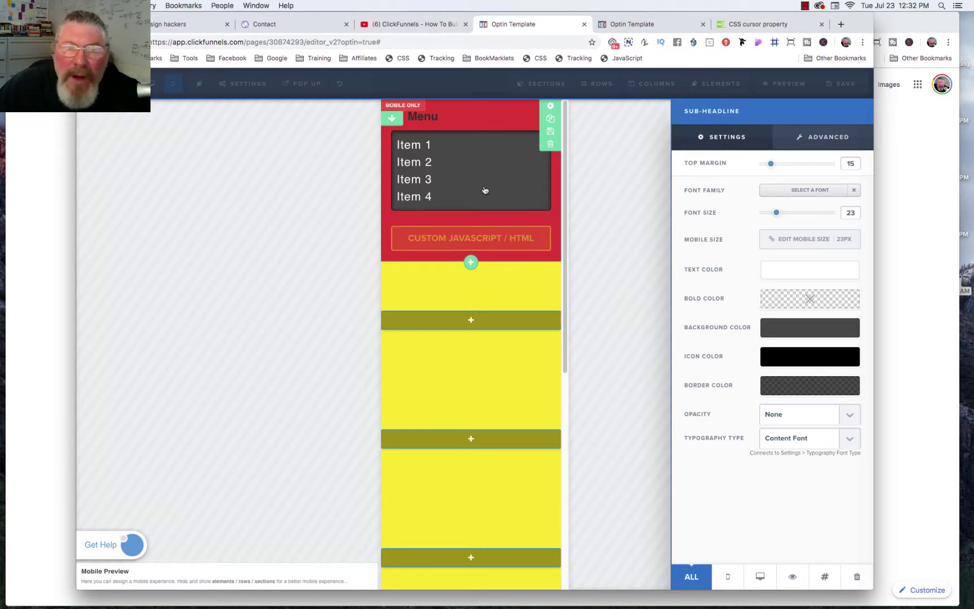
left_click(361, 214)
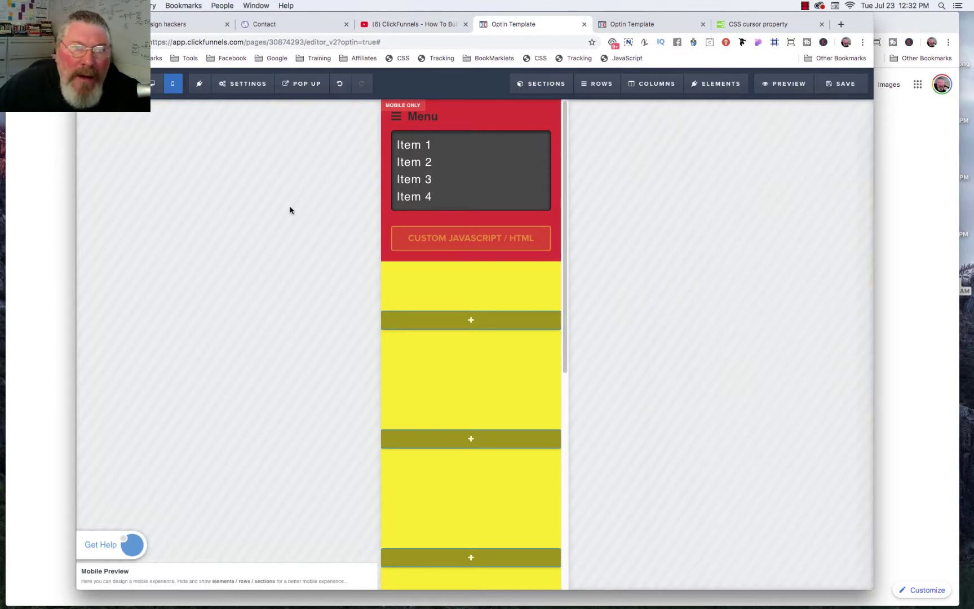
mouse_move(235, 85)
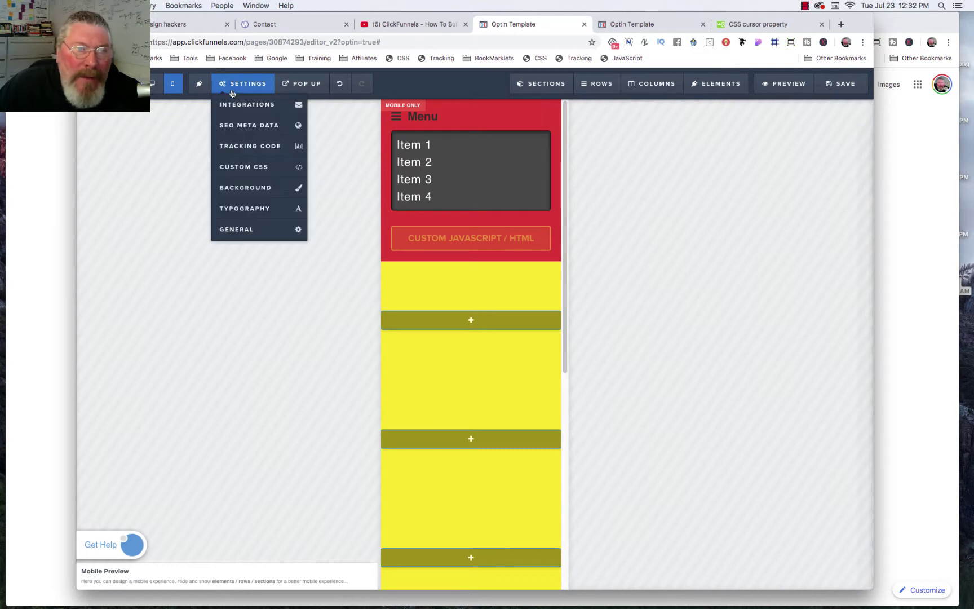
left_click(243, 209)
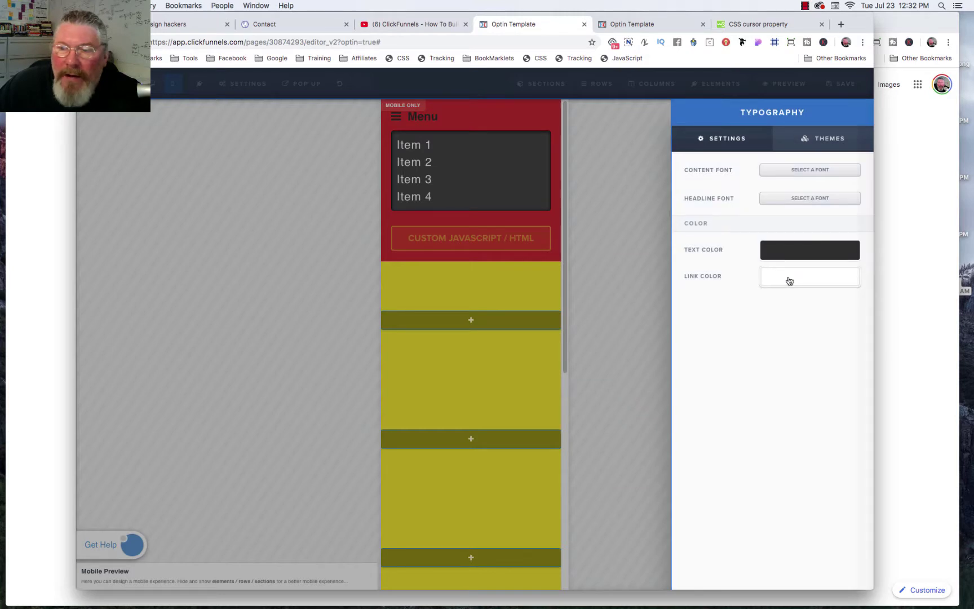
left_click(789, 281)
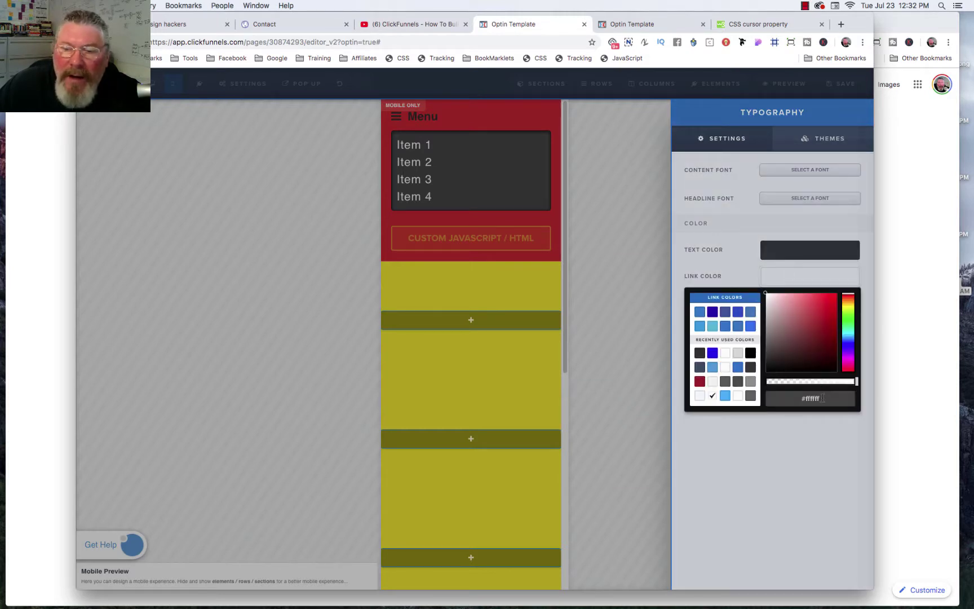
left_click(602, 245)
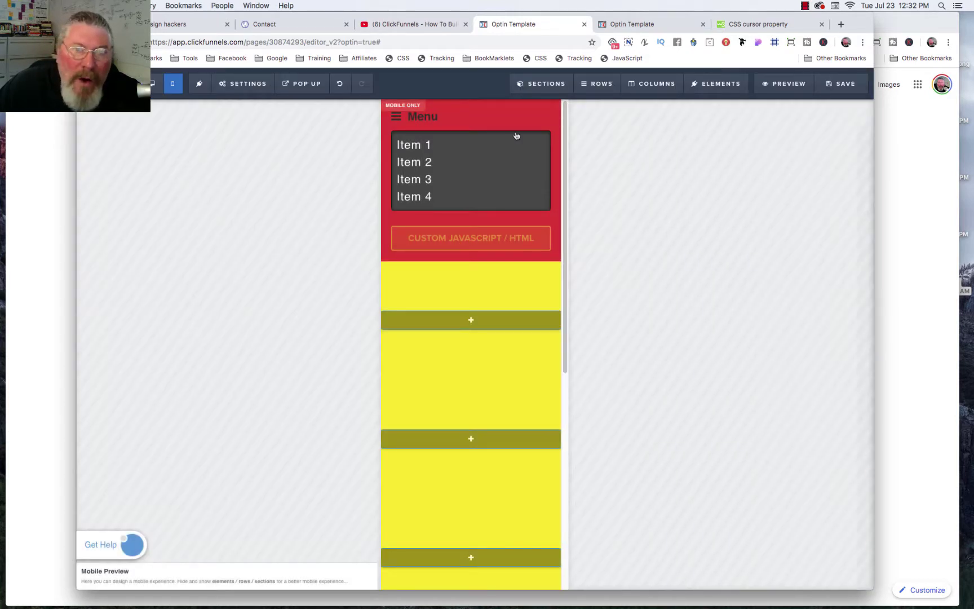
Step: Review Item 1's link settings in the mobile menu list, including its link color choices
left_click(420, 148)
left_click(405, 149)
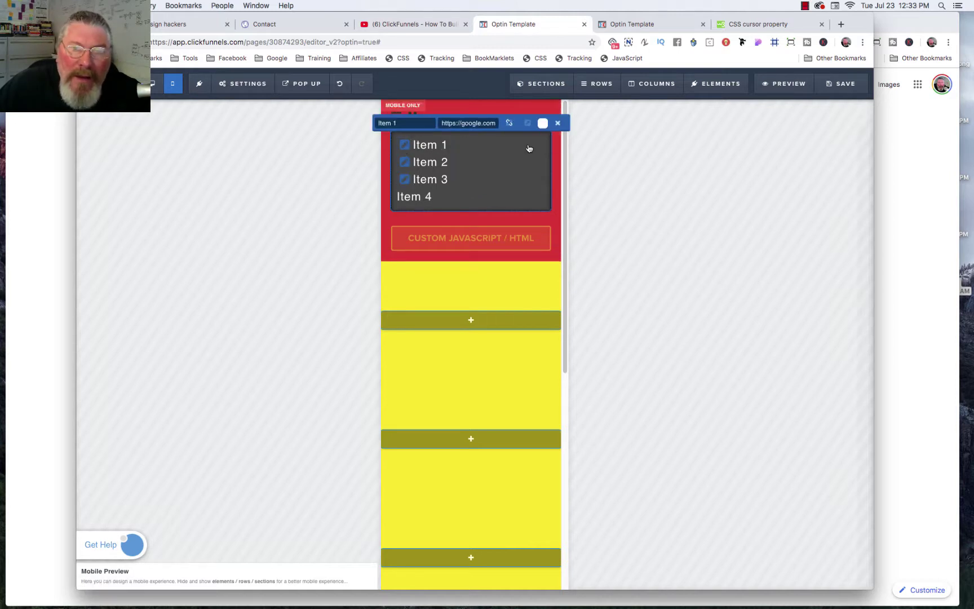
left_click(542, 123)
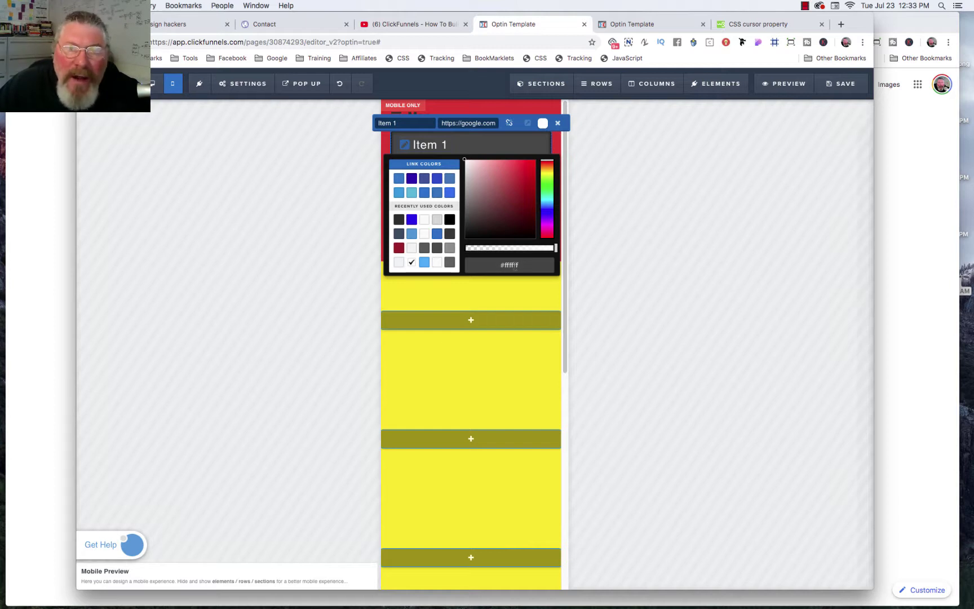
left_click(558, 139)
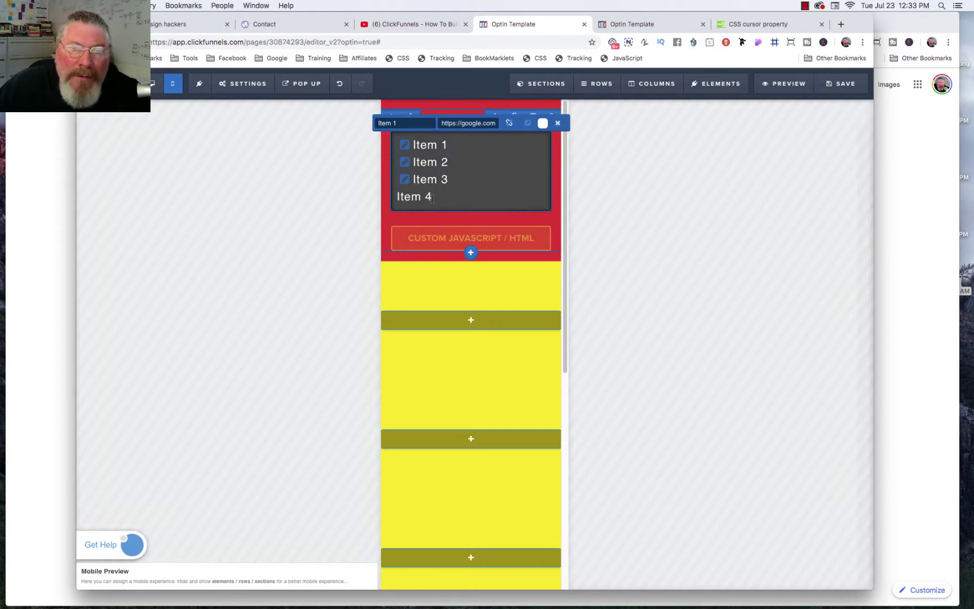
left_click_drag(433, 196, 400, 197)
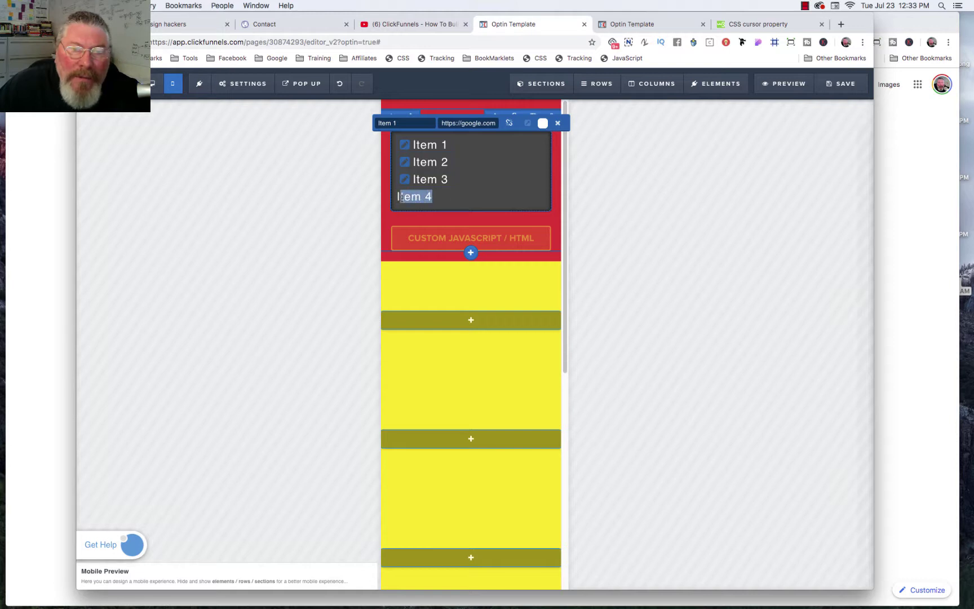
left_click(558, 123)
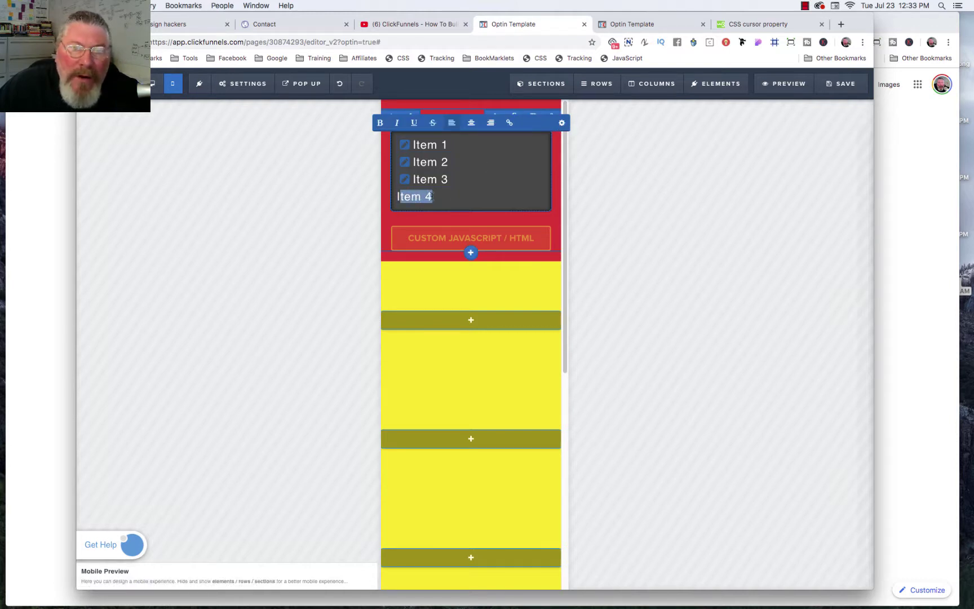
left_click_drag(401, 194, 432, 199)
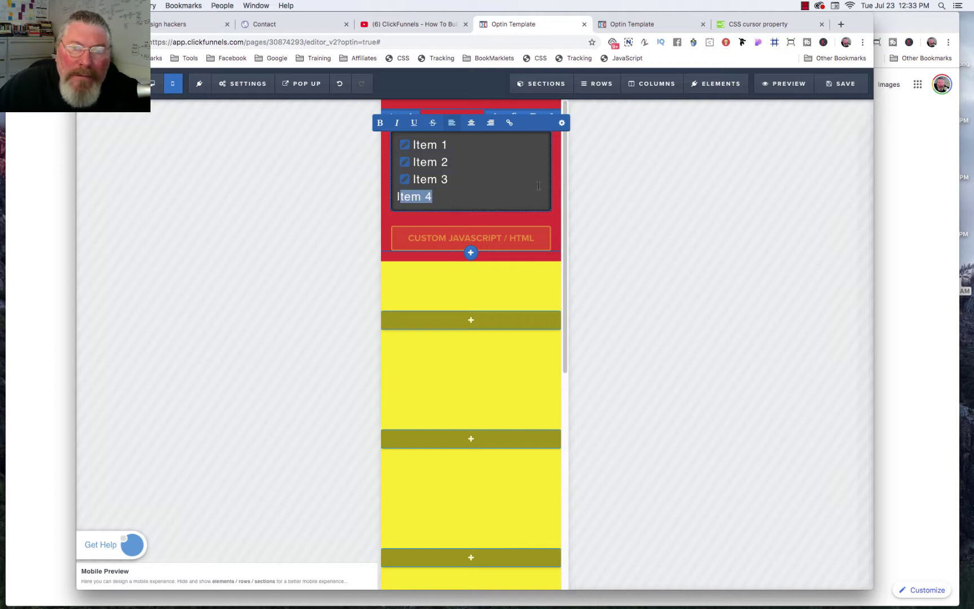
left_click(568, 195)
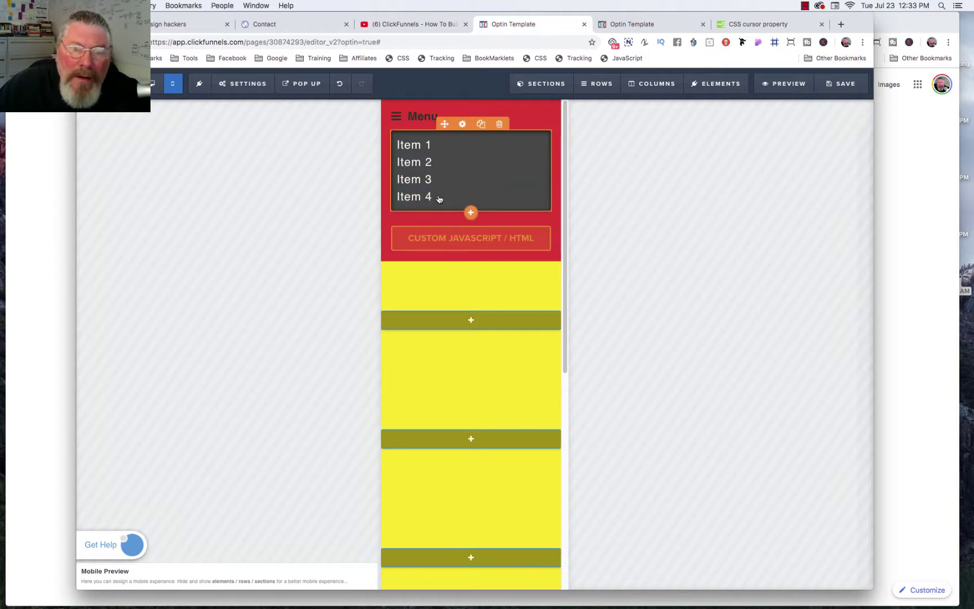
left_click(439, 199)
left_click_drag(434, 196, 398, 195)
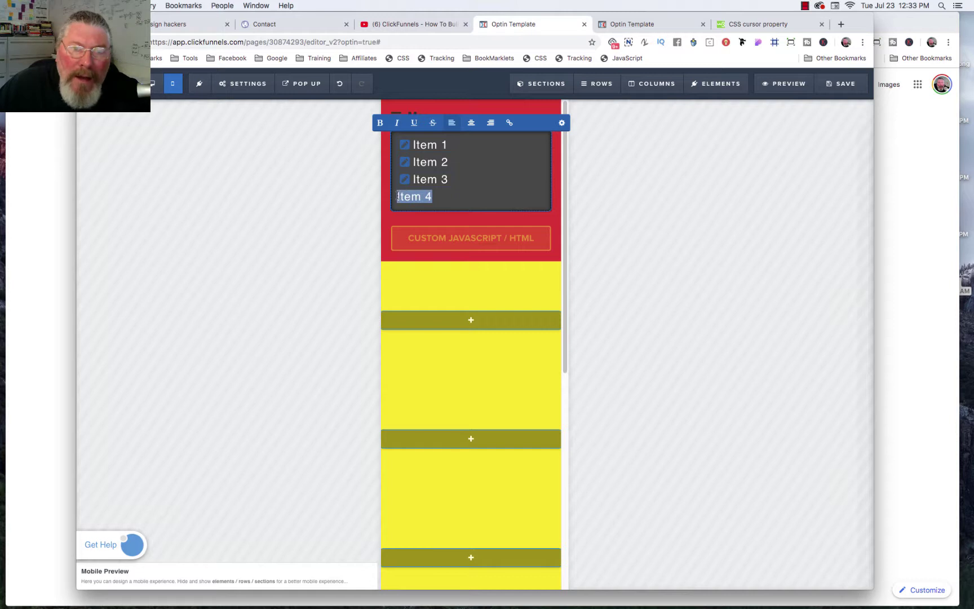
left_click(509, 123)
left_click(468, 123)
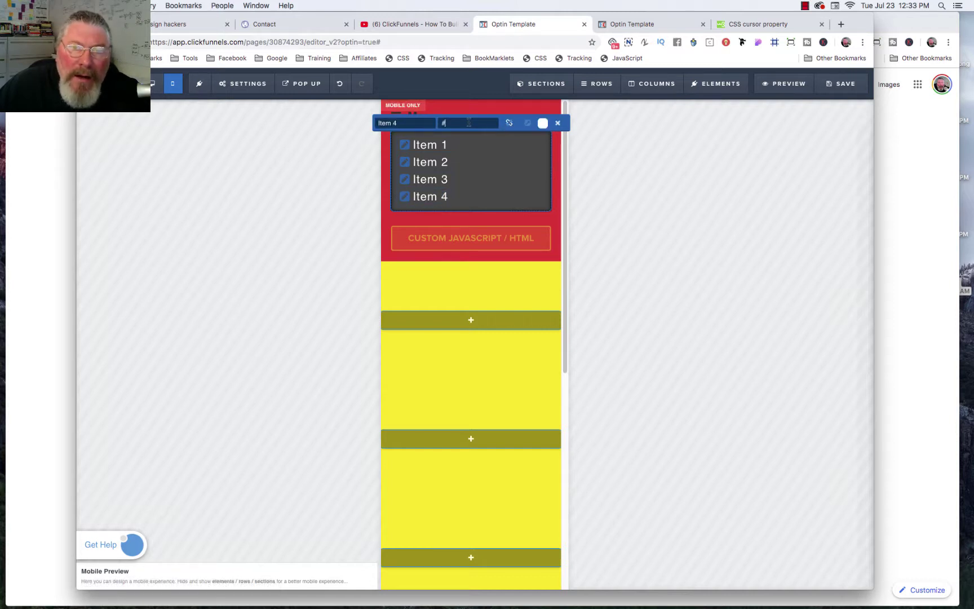
key("BackSpace")
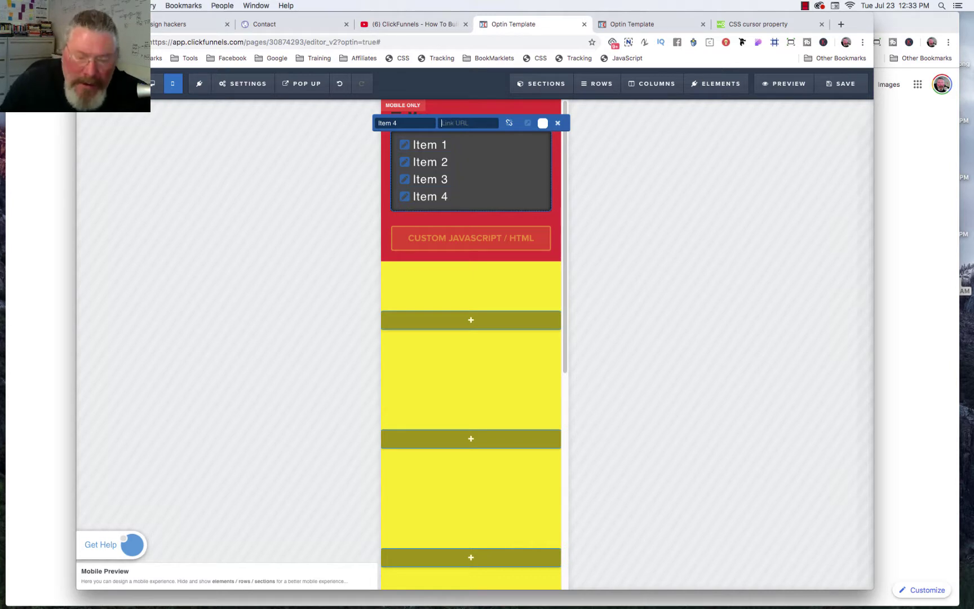
type("https://google.com")
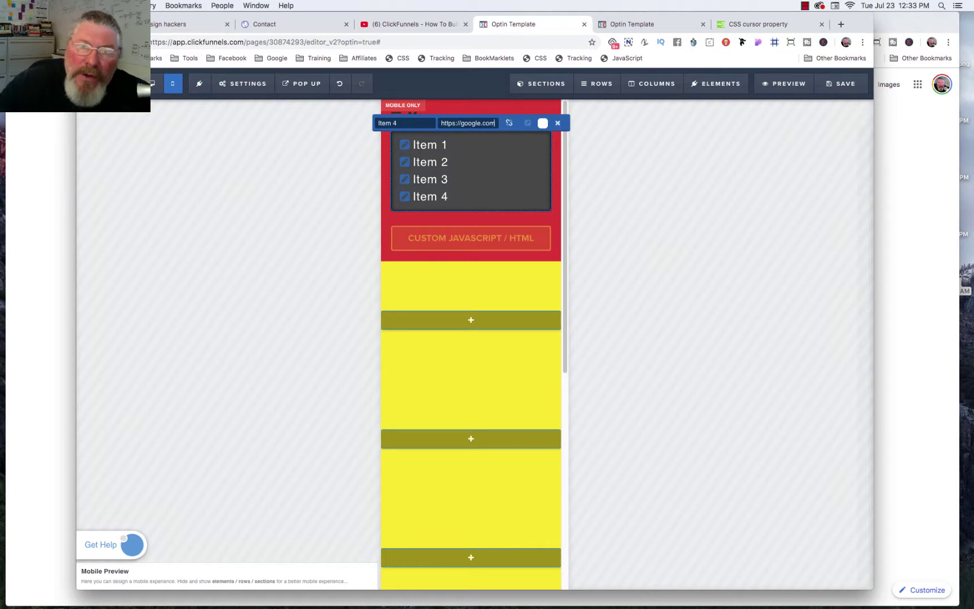
left_click(406, 181)
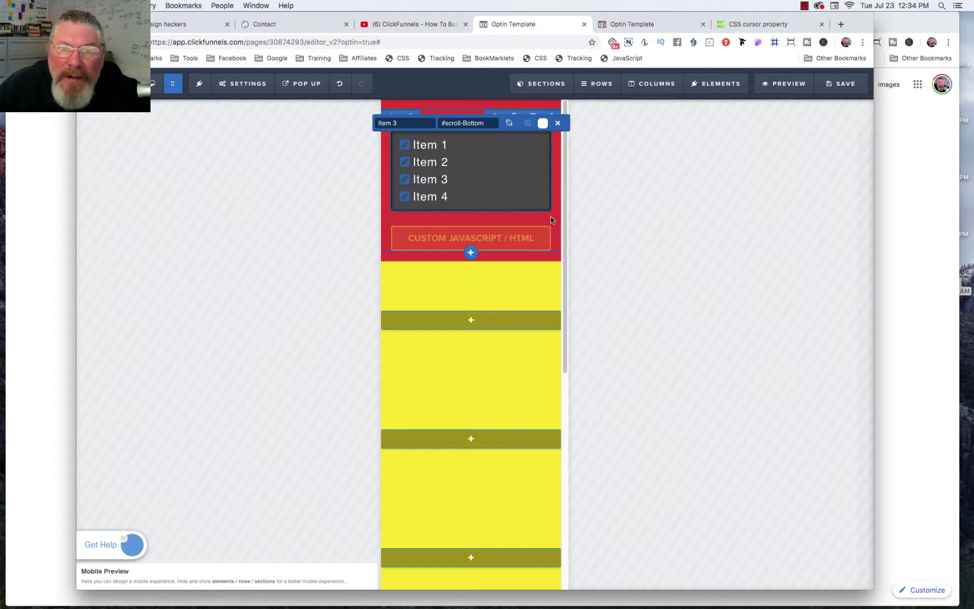
left_click(631, 192)
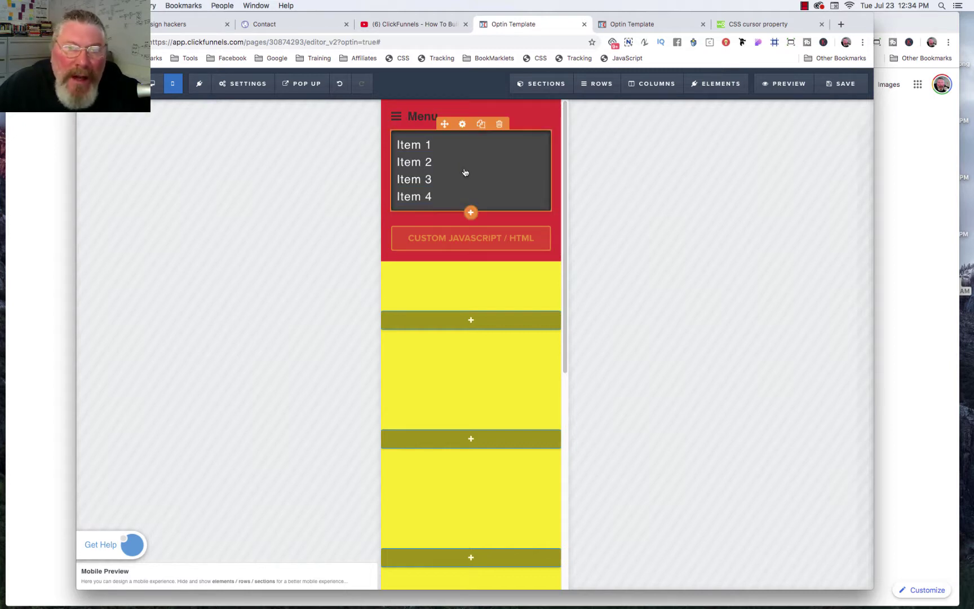
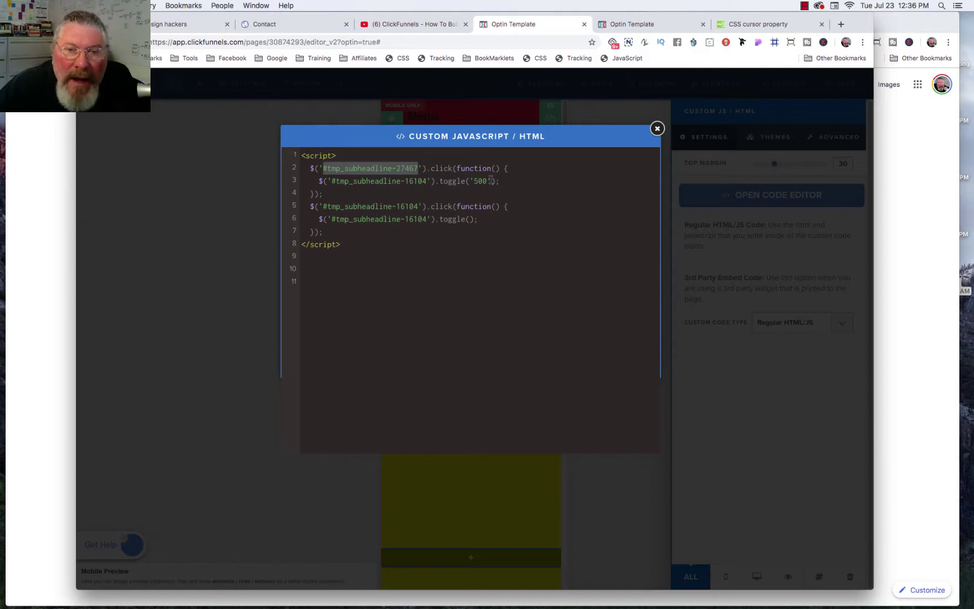
Step: Replace the '500' toggle speed in the script's first click function with 'fast'
left_click_drag(491, 180, 472, 181)
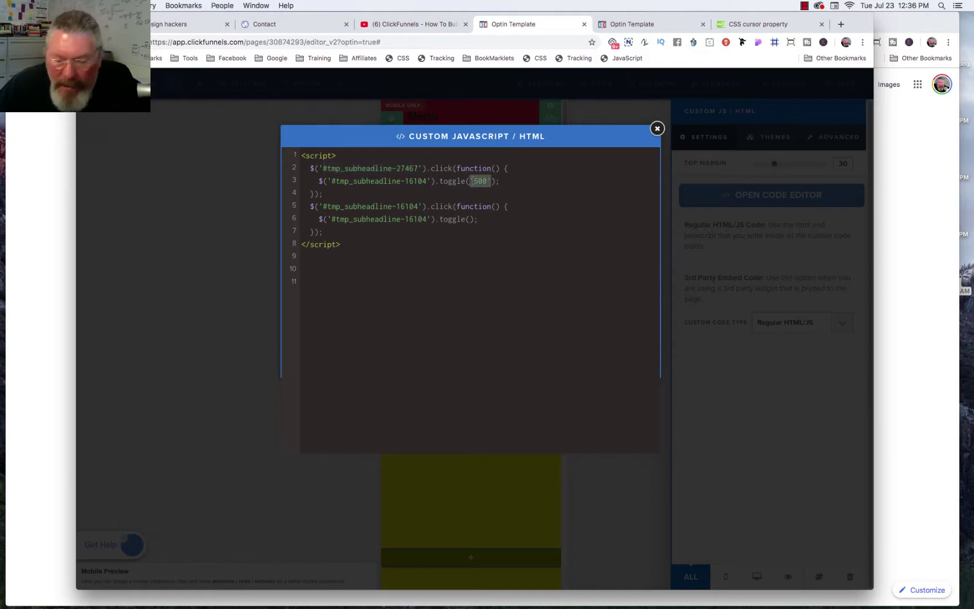
key("BackSpace")
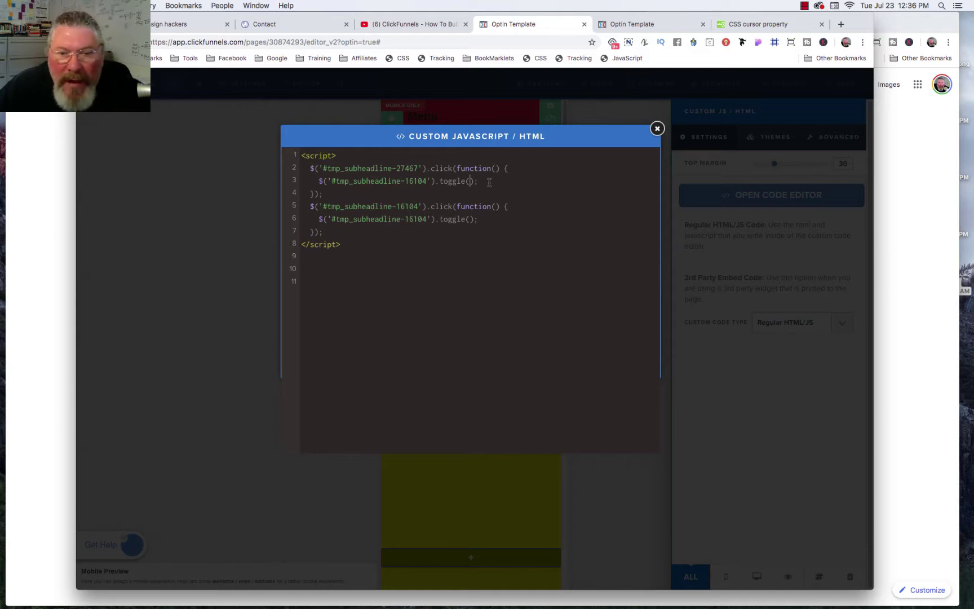
type("'")
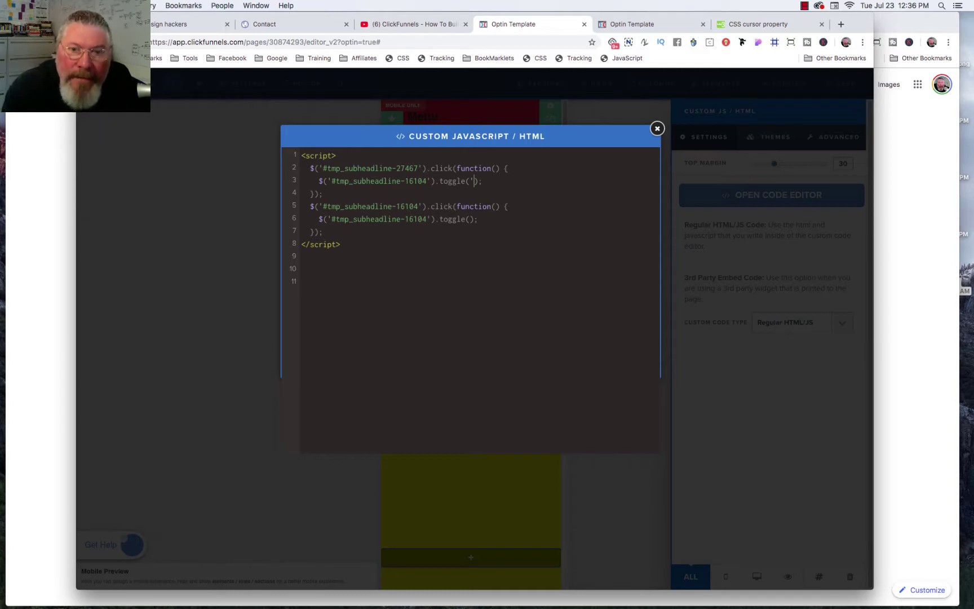
type("fast'")
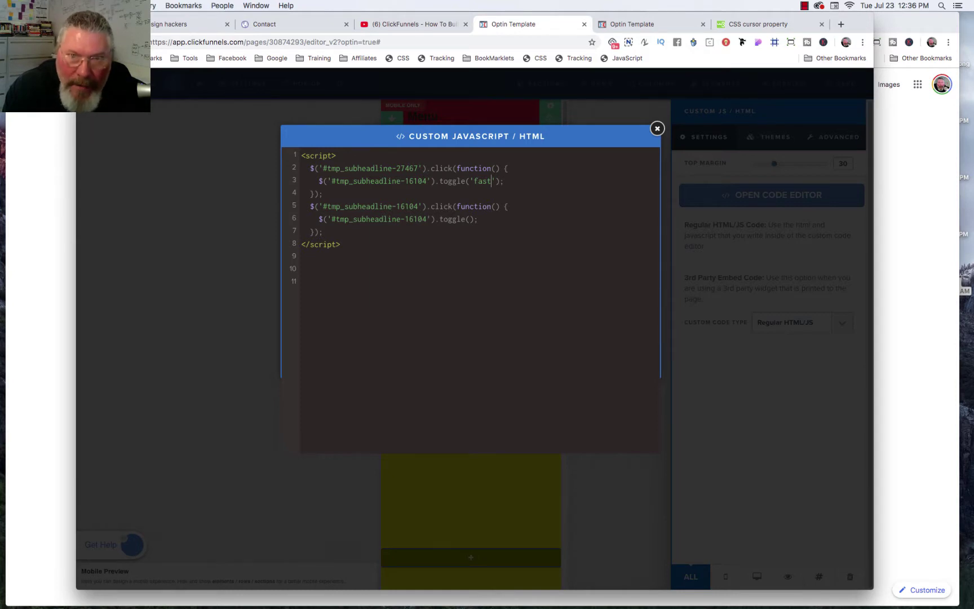
Step: Set the toggle speed in the script's first click function to 'slow' and save the page
key("BackSpace")
key("BackSpace")
key("BackSpace")
key("BackSpace")
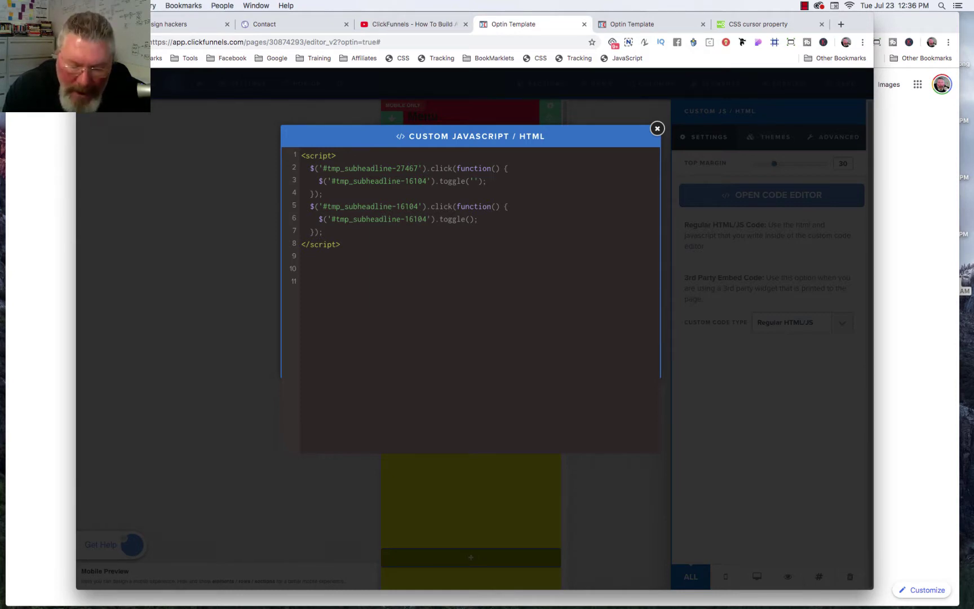
type("slow")
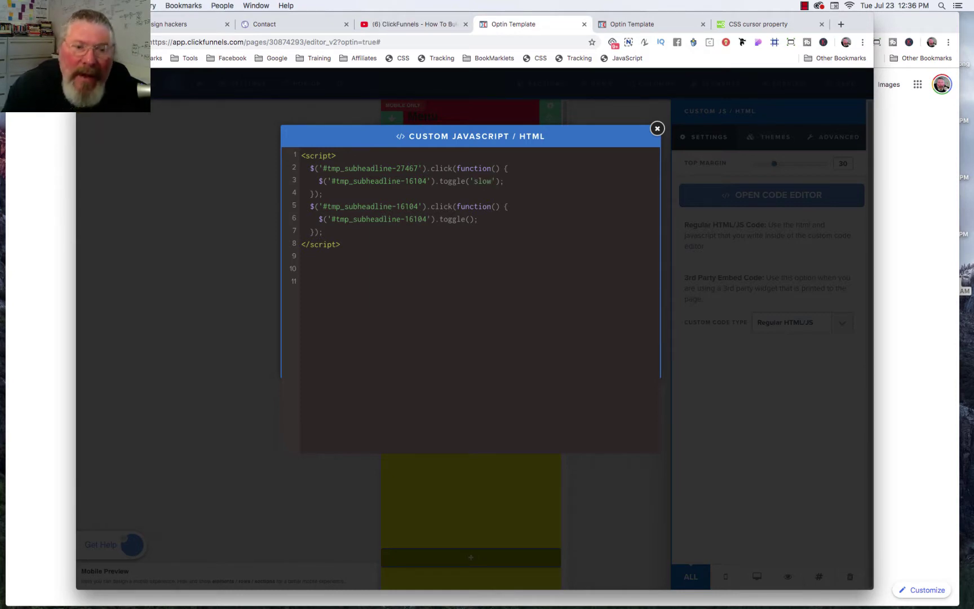
left_click(492, 181)
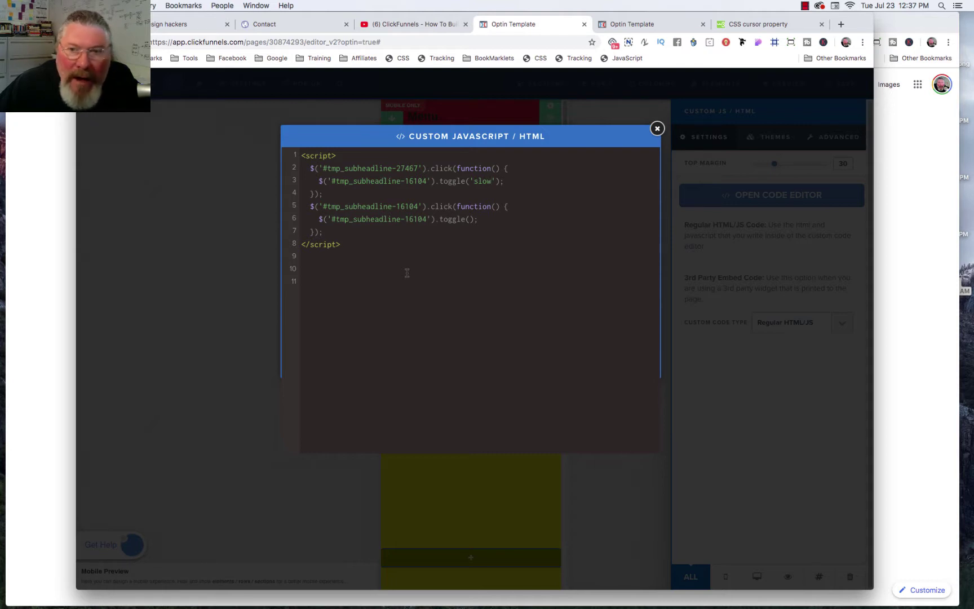
left_click(658, 130)
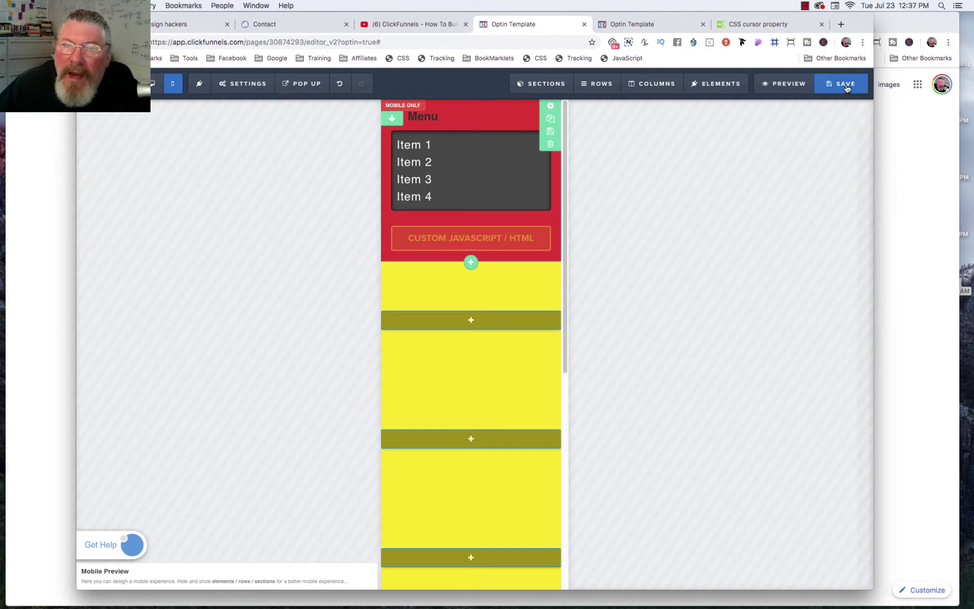
left_click(847, 85)
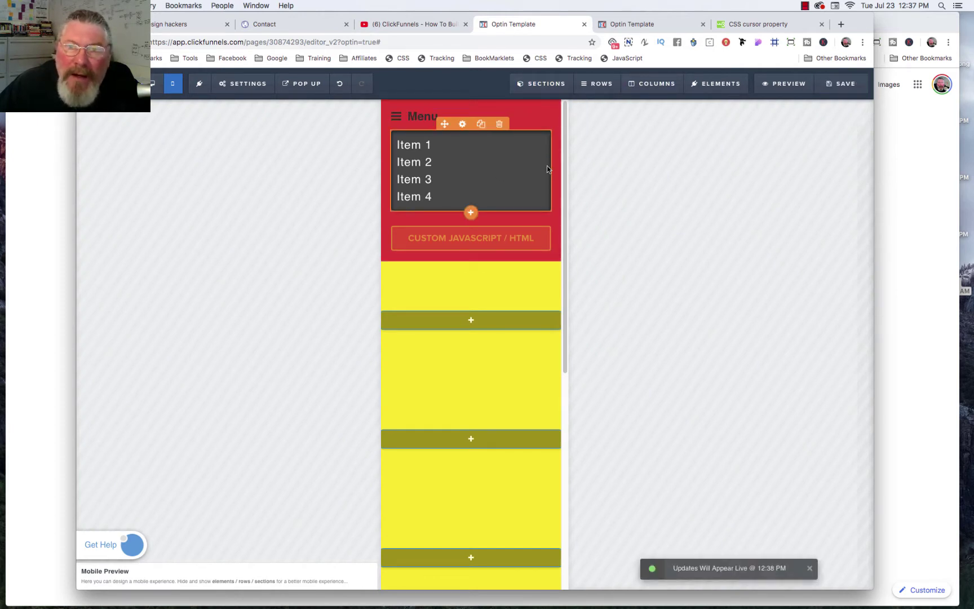
Step: Hide the menu list sub-headline and the Custom JS / HTML element in the mobile menu's column, and save the page
mouse_move(707, 85)
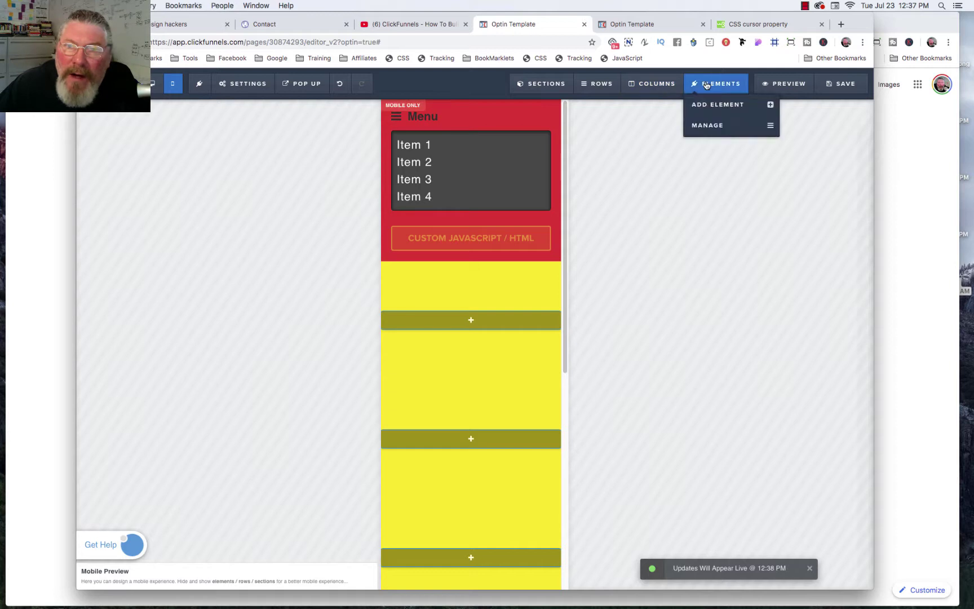
left_click(701, 126)
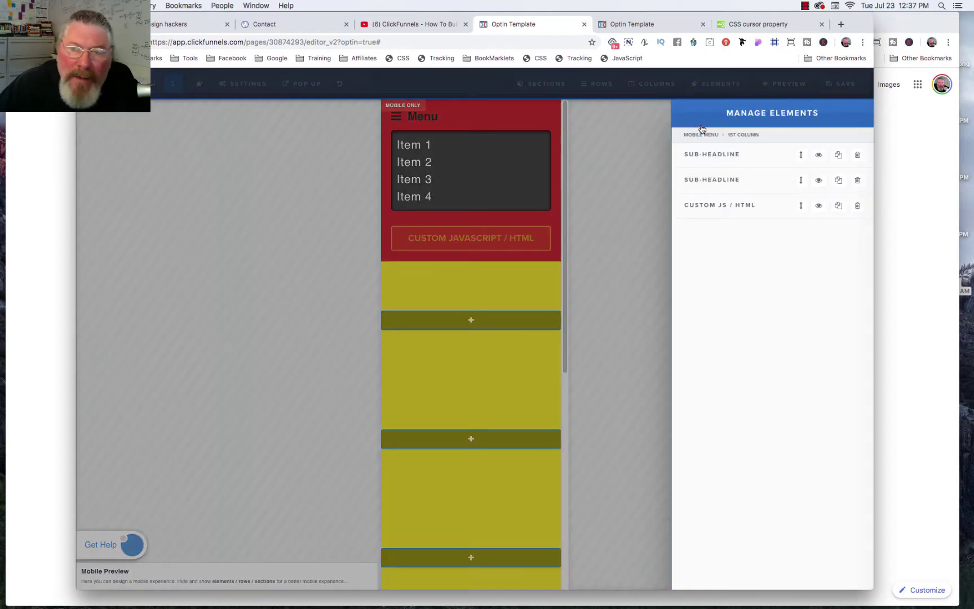
left_click(817, 181)
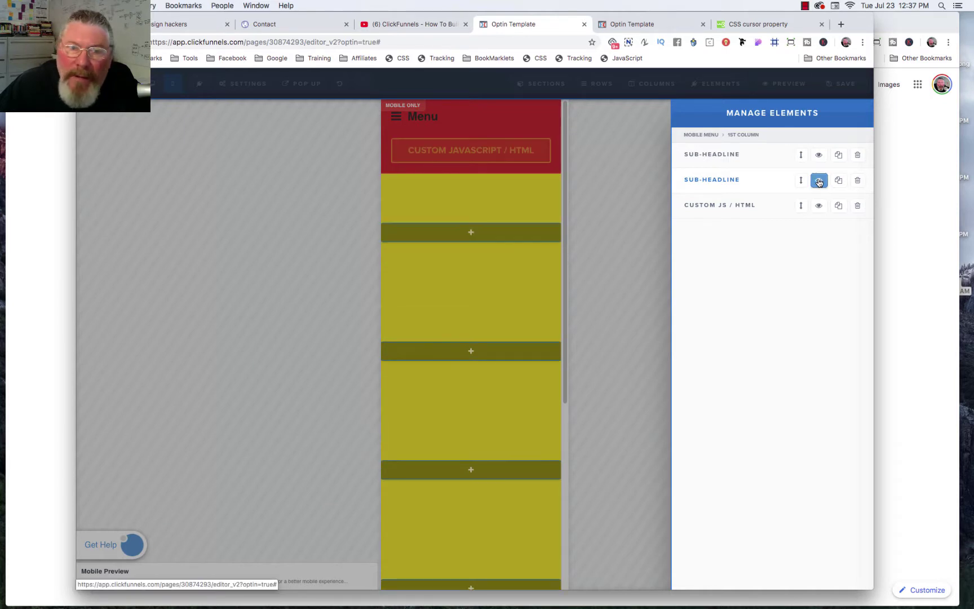
left_click(819, 207)
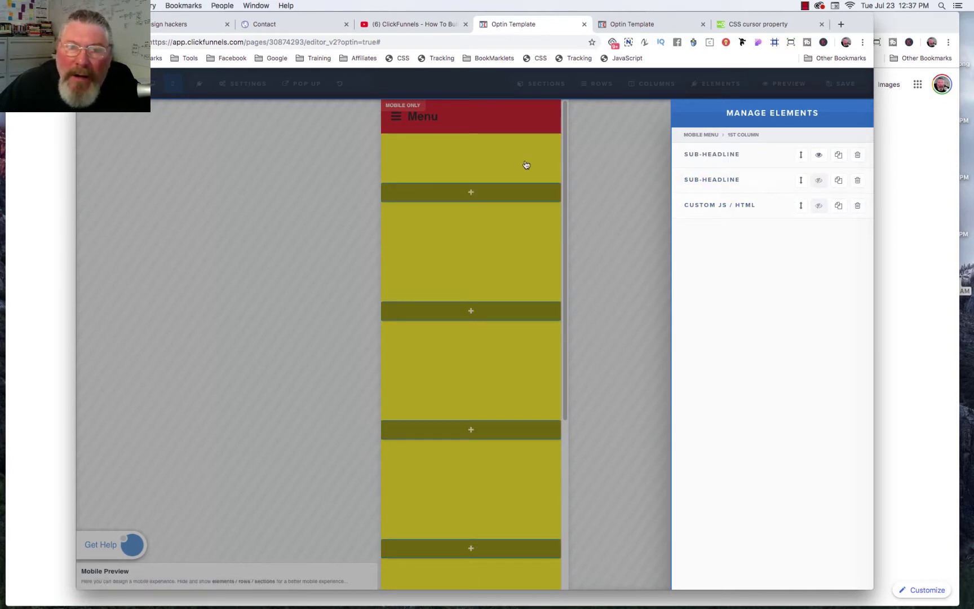
left_click(504, 166)
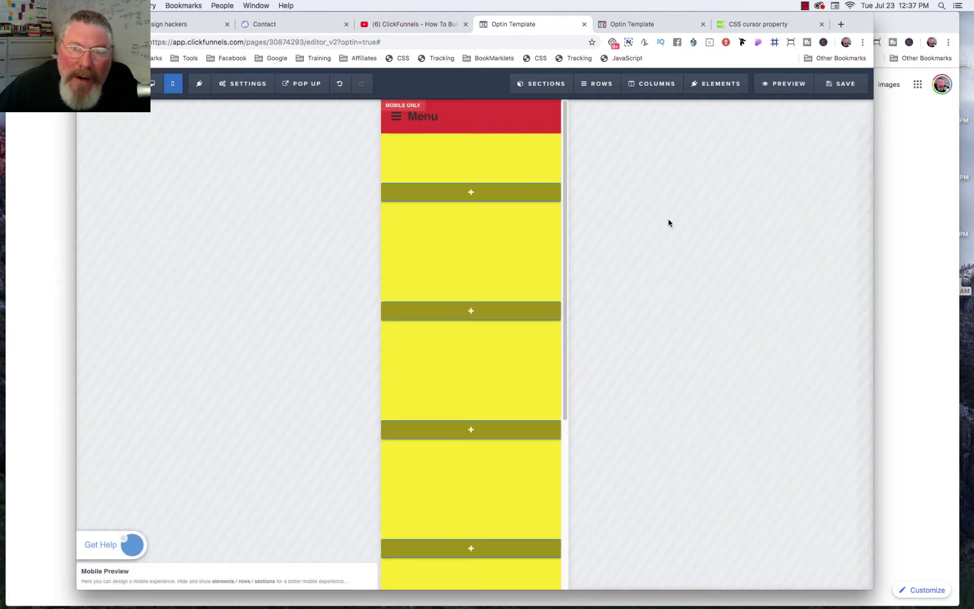
left_click(844, 83)
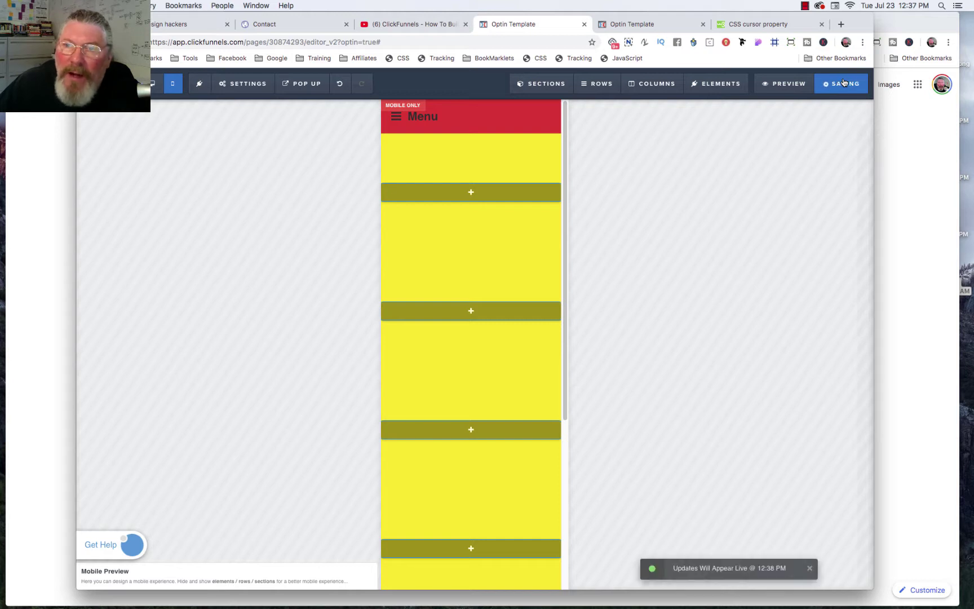
Step: Reload the published page and narrow the browser window to show its mobile layout
left_click(654, 26)
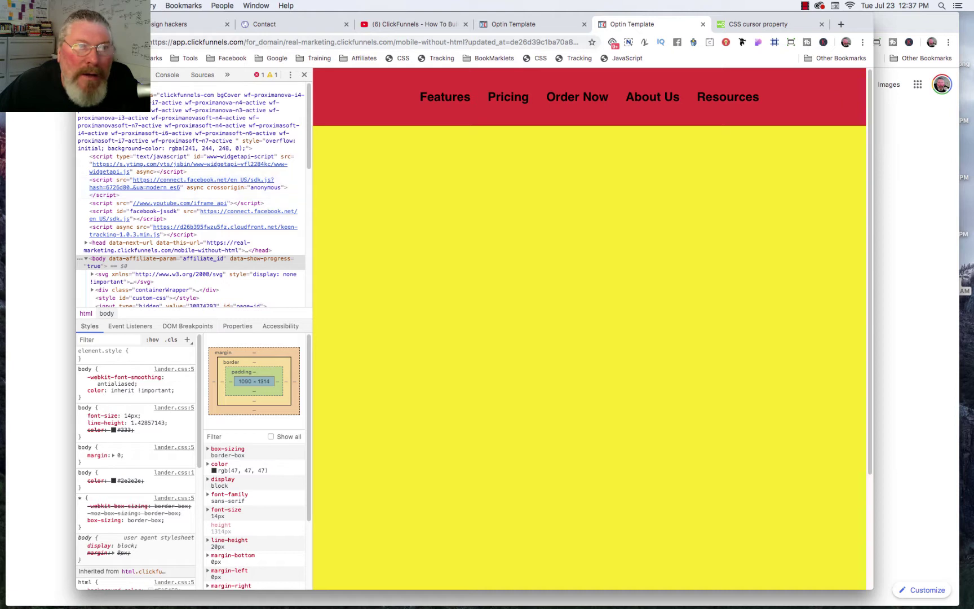
left_click(120, 42)
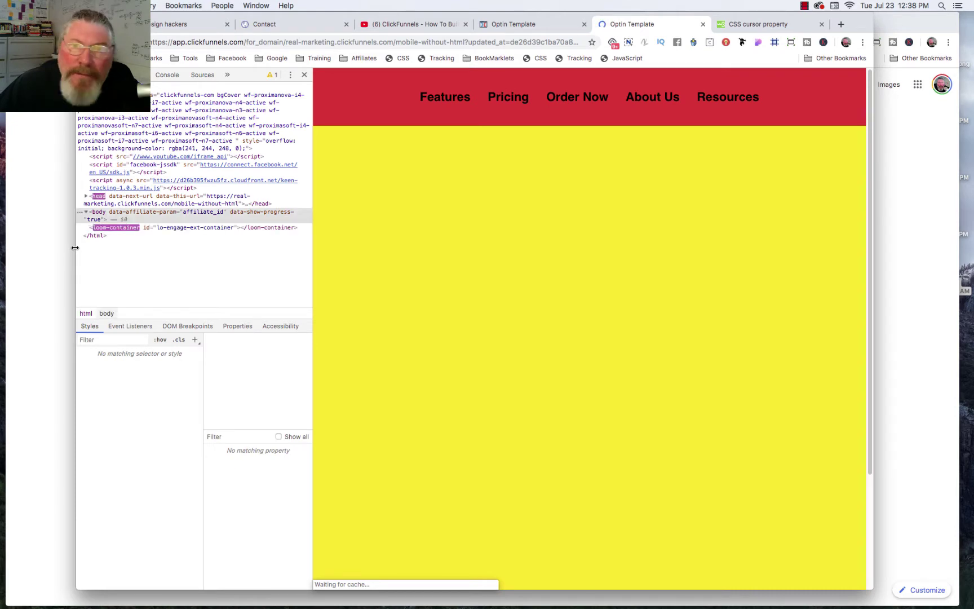
left_click_drag(75, 248, 353, 242)
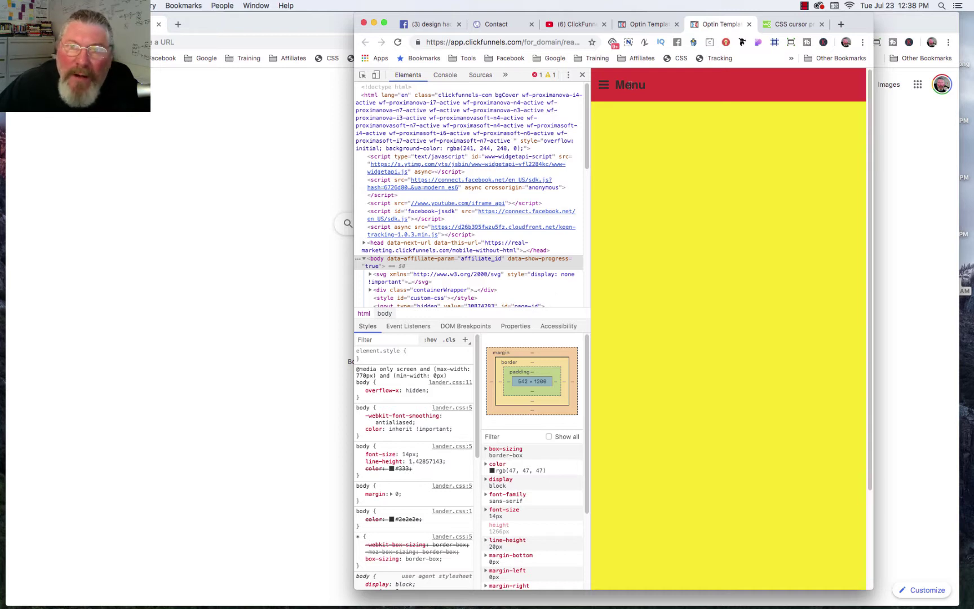
Step: Test the Menu heading by opening and closing the item list several times on the published page
left_click(629, 85)
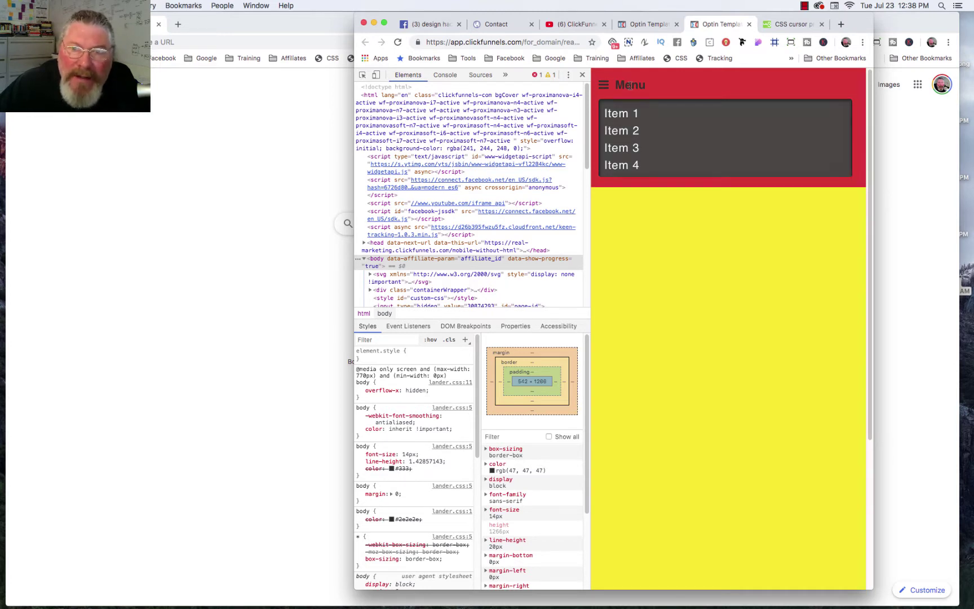
left_click(629, 85)
left_click(629, 85)
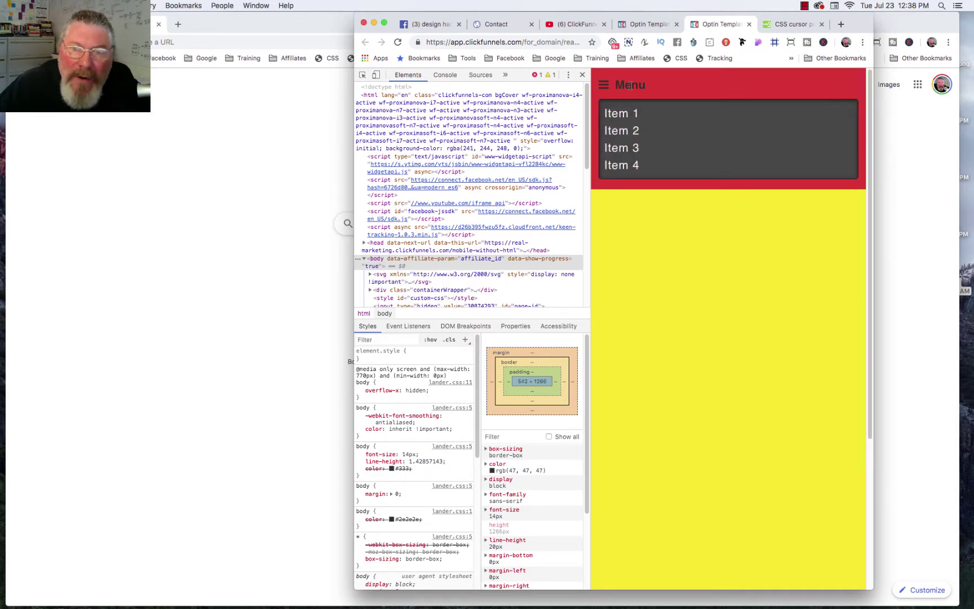
left_click(629, 85)
left_click(629, 85)
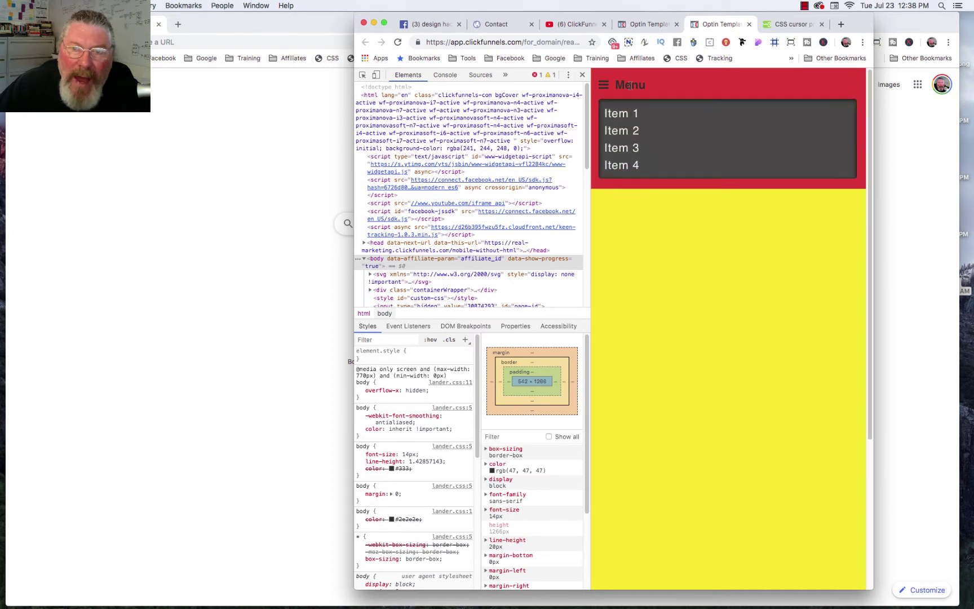
Step: Check Item 3's jump to the page's bottom section, return to the top and reopen the menu list
scroll(620, 149, "down", 5)
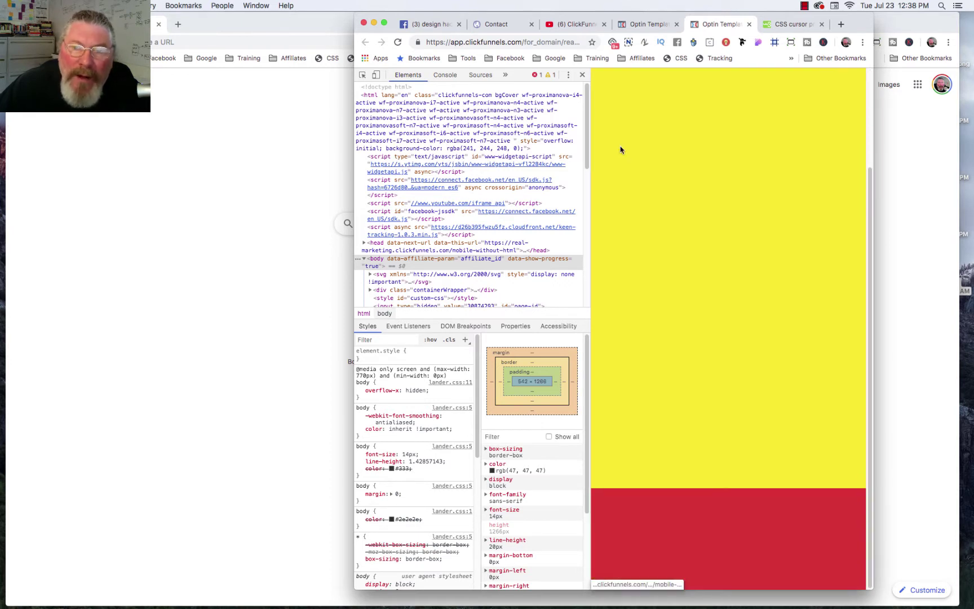
scroll(620, 149, "up", 5)
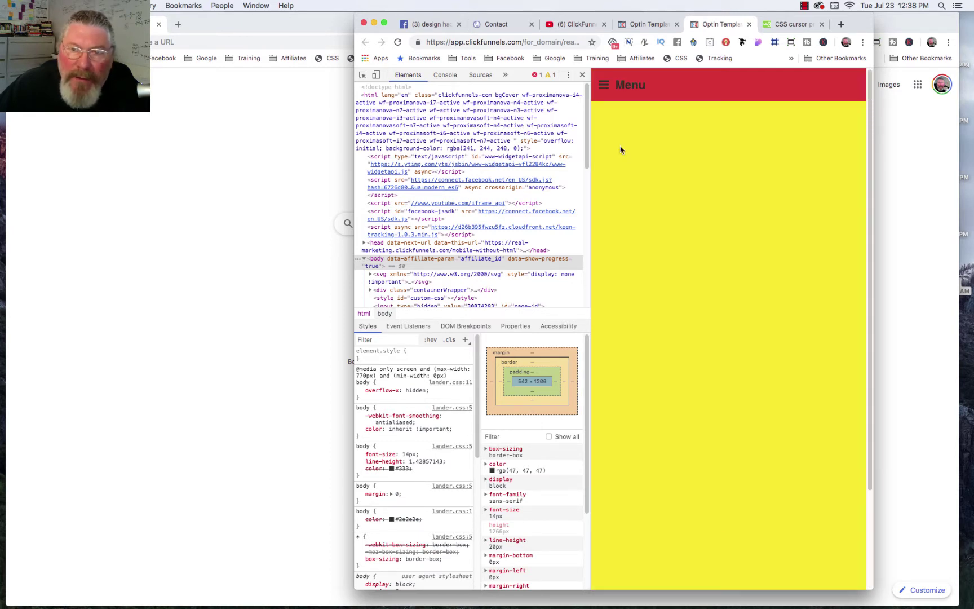
left_click(627, 84)
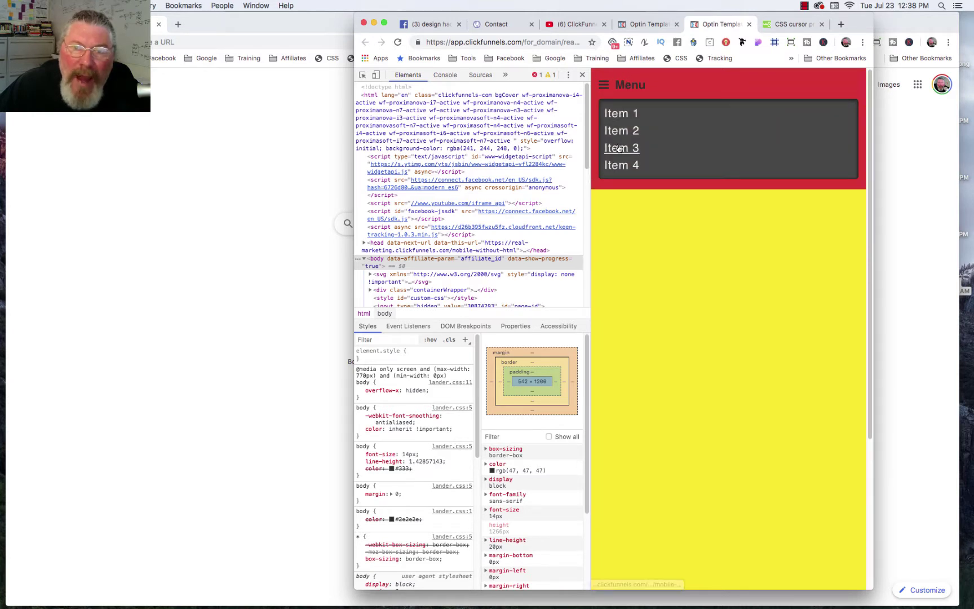
Step: Test Item 3's jump link twice, reopening the menu list each time, and follow Item 1's link on the published page
left_click(619, 150)
scroll(618, 149, "down", 5)
scroll(629, 243, "up", 5)
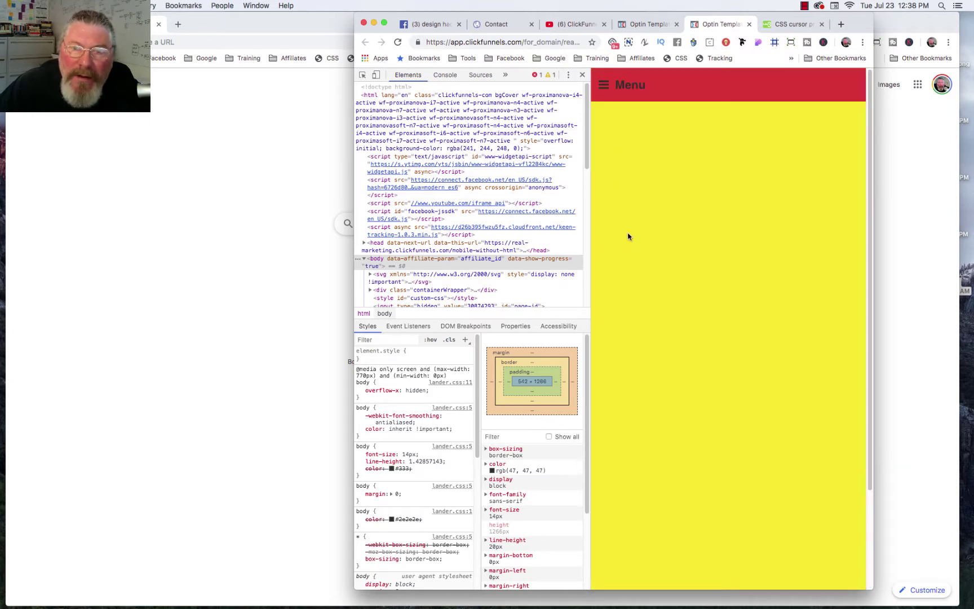
left_click(632, 86)
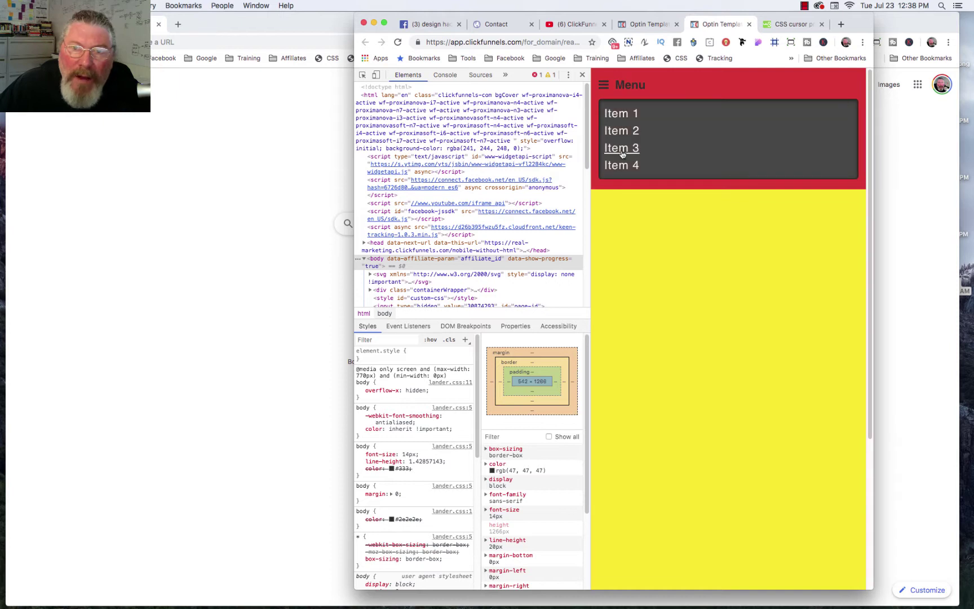
left_click(626, 150)
scroll(622, 153, "down", 5)
scroll(622, 152, "up", 5)
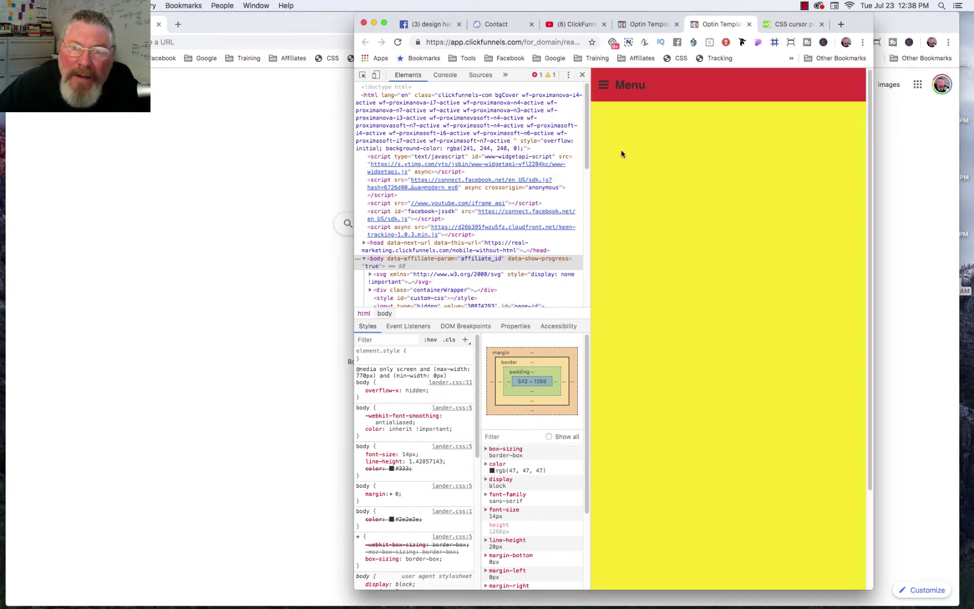
left_click(629, 85)
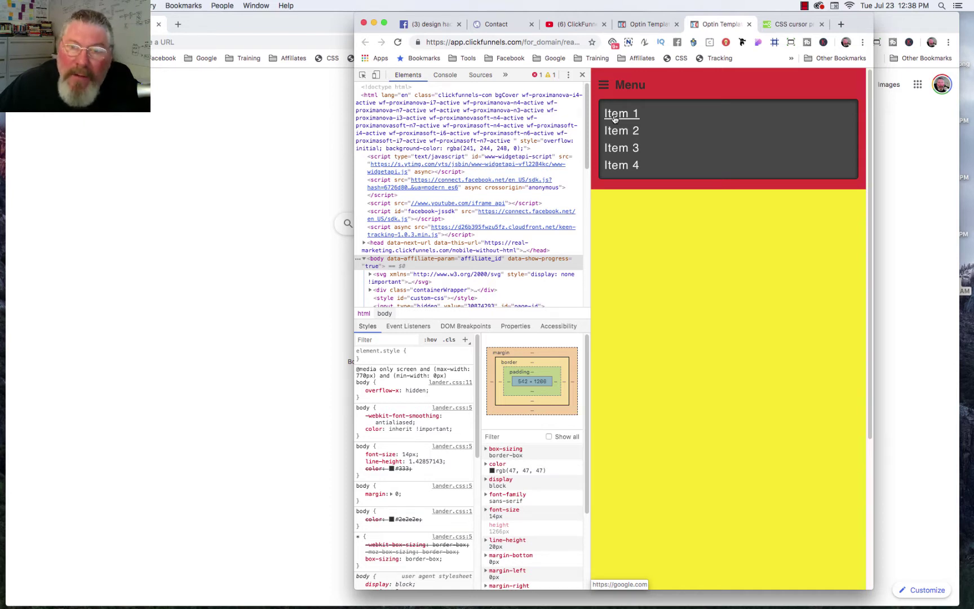
left_click(614, 114)
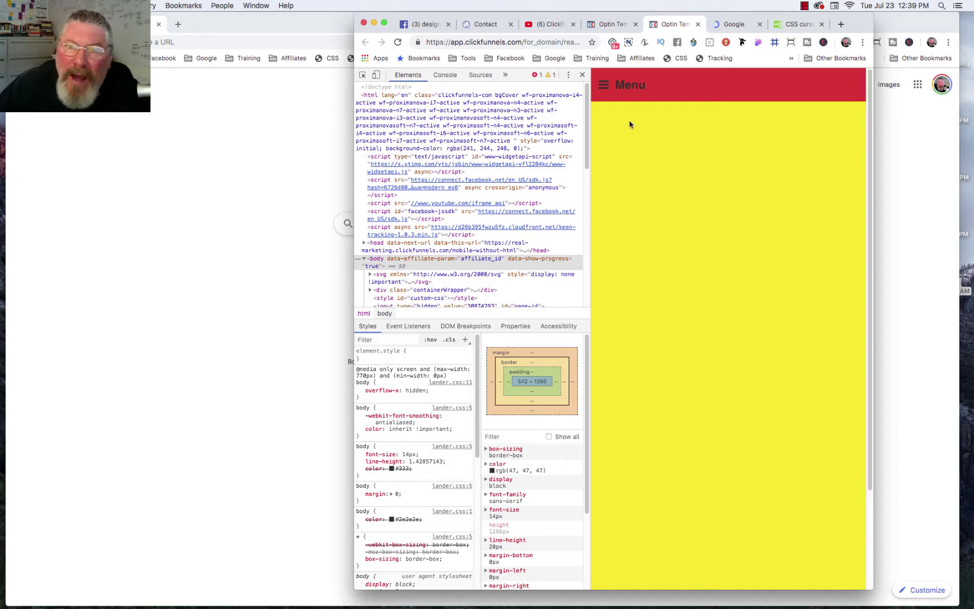
Step: Return to the page editor, widen the browser window and switch from the desktop view to the mobile view
left_click(613, 25)
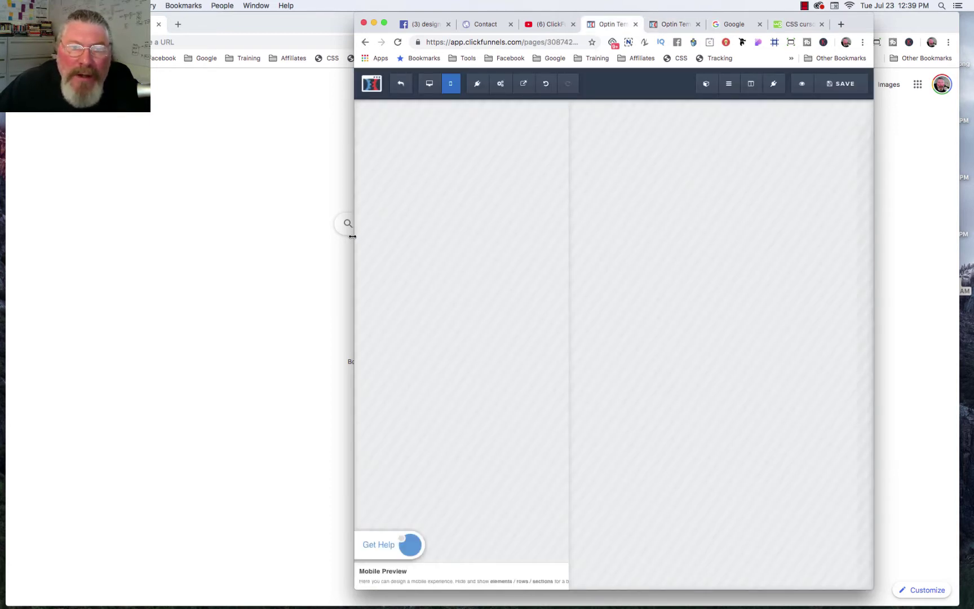
left_click_drag(354, 235, 143, 250)
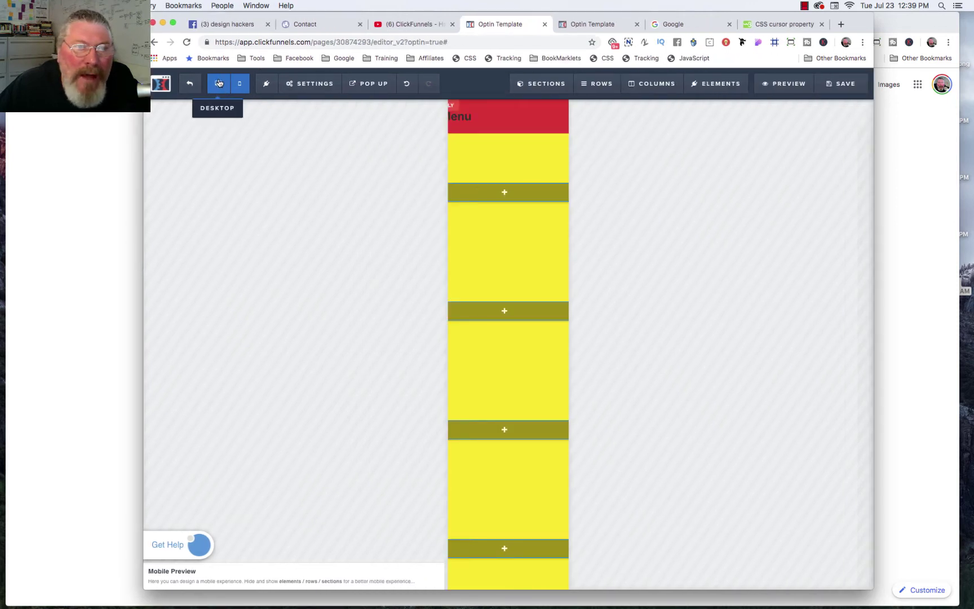
left_click(219, 83)
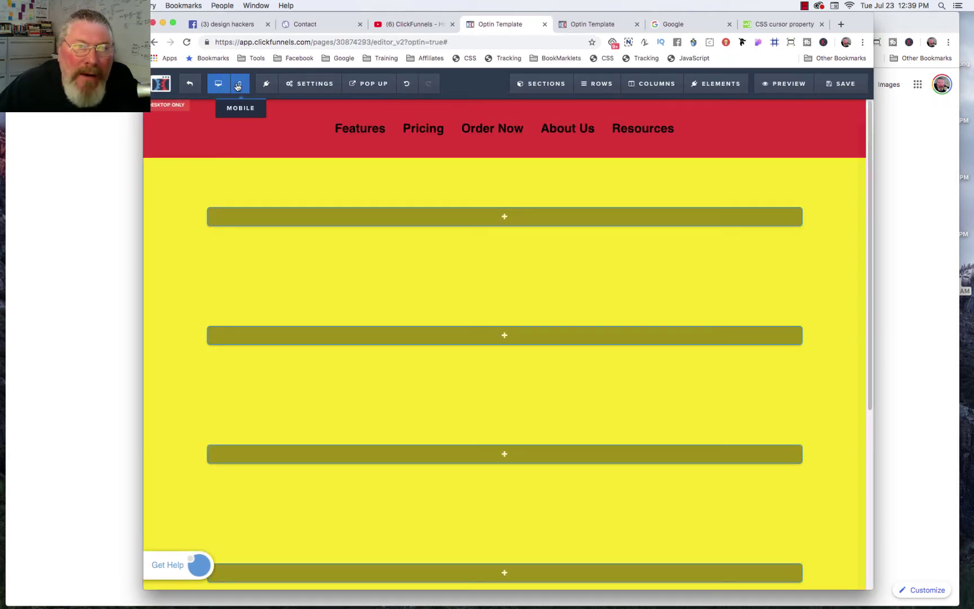
left_click(238, 85)
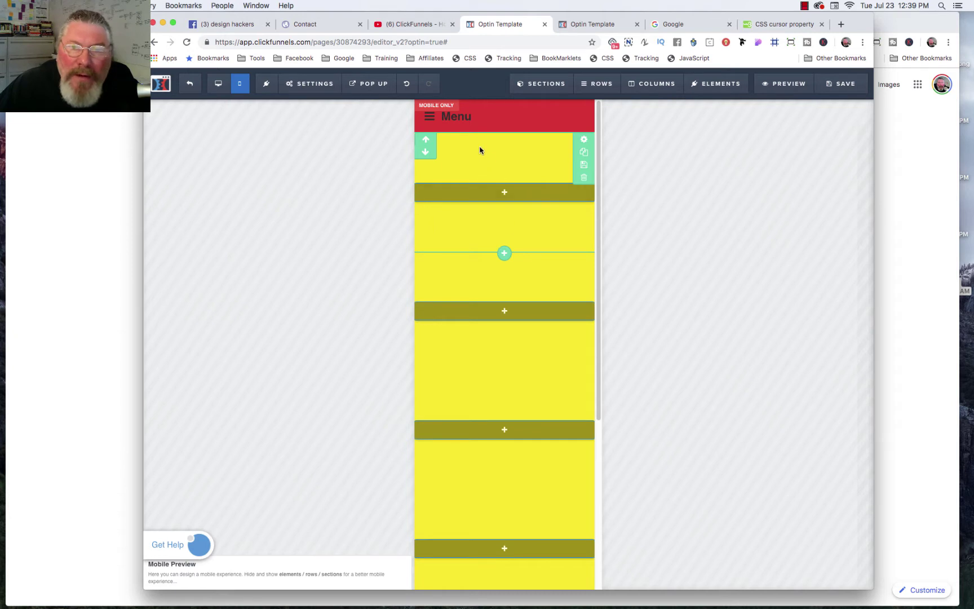
Step: Show the hidden menu list sub-headline in the mobile menu's 1st column
mouse_move(715, 85)
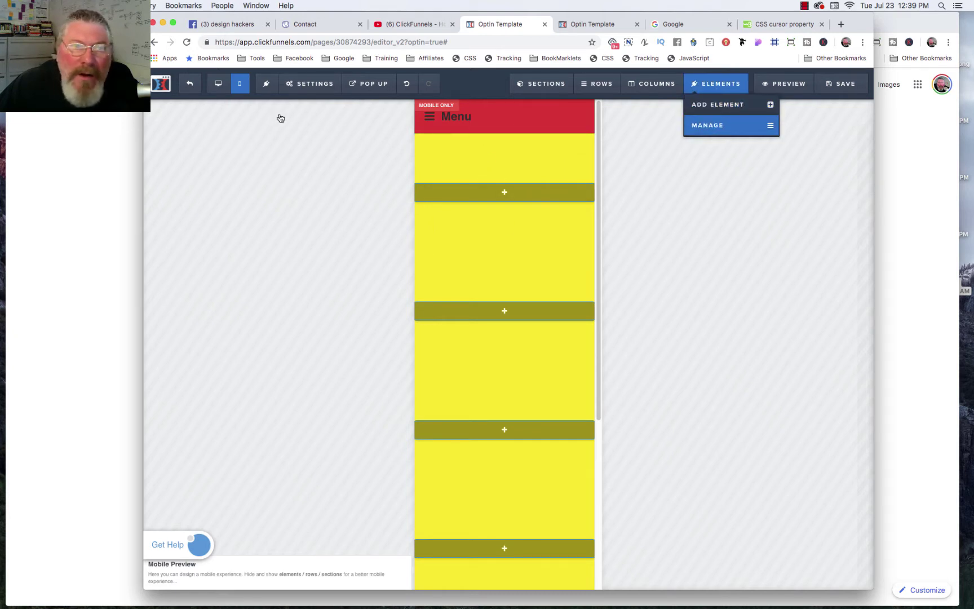
left_click(267, 84)
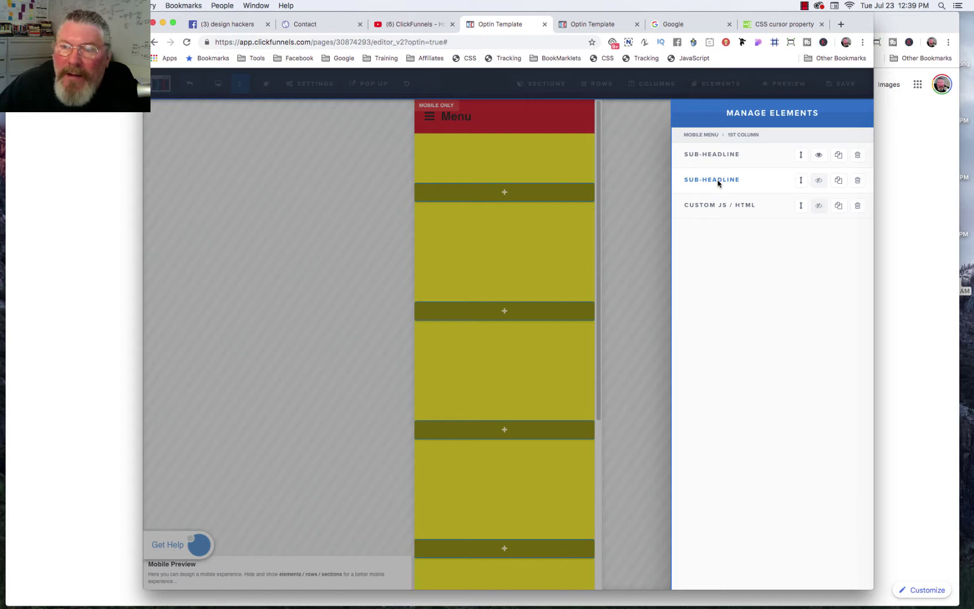
left_click(718, 181)
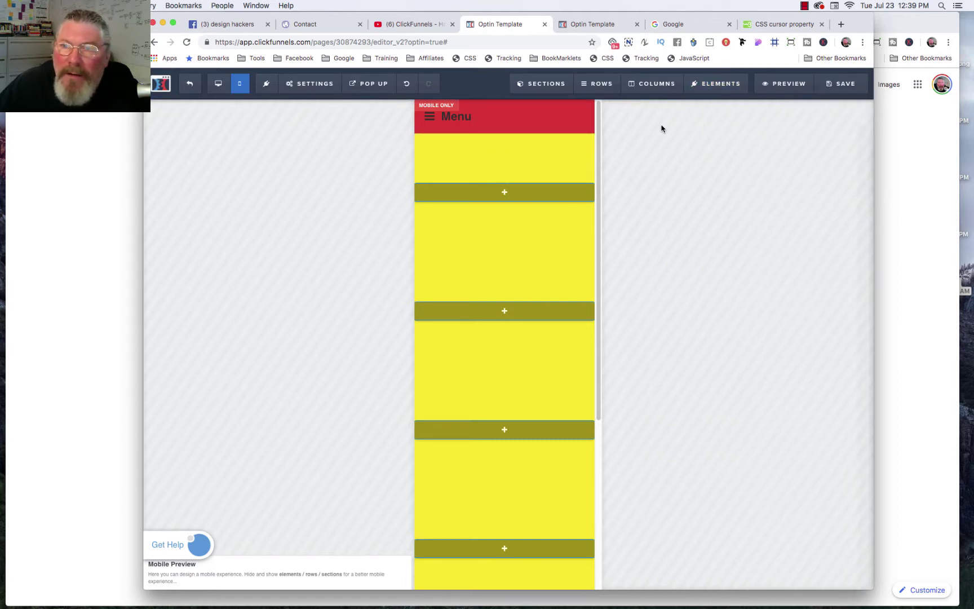
mouse_move(717, 85)
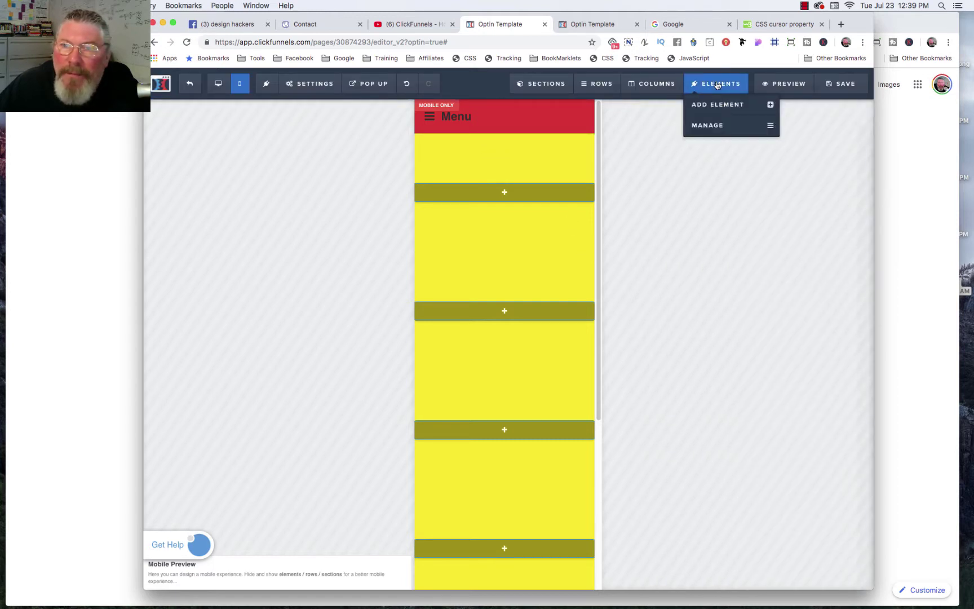
left_click(709, 126)
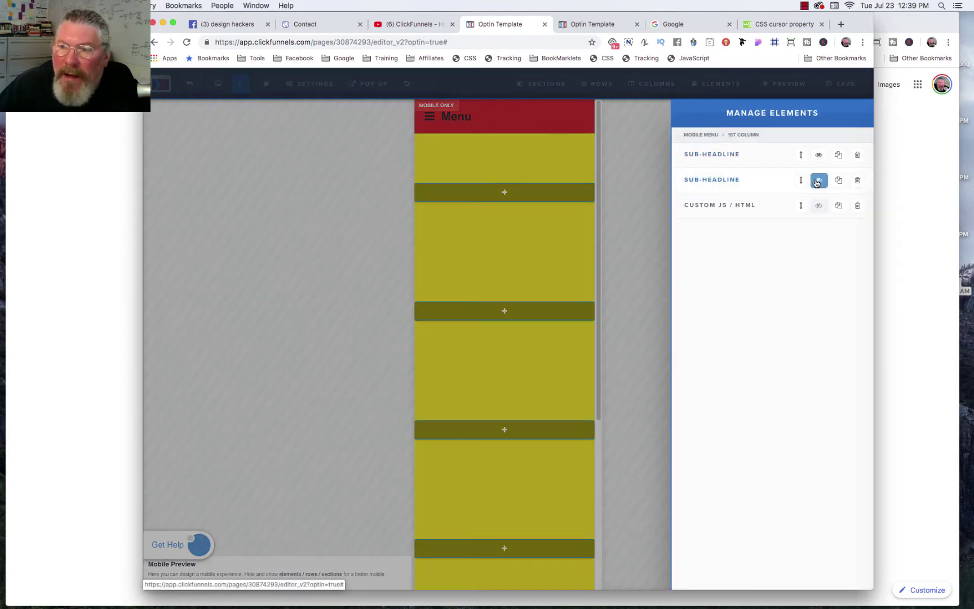
left_click(818, 181)
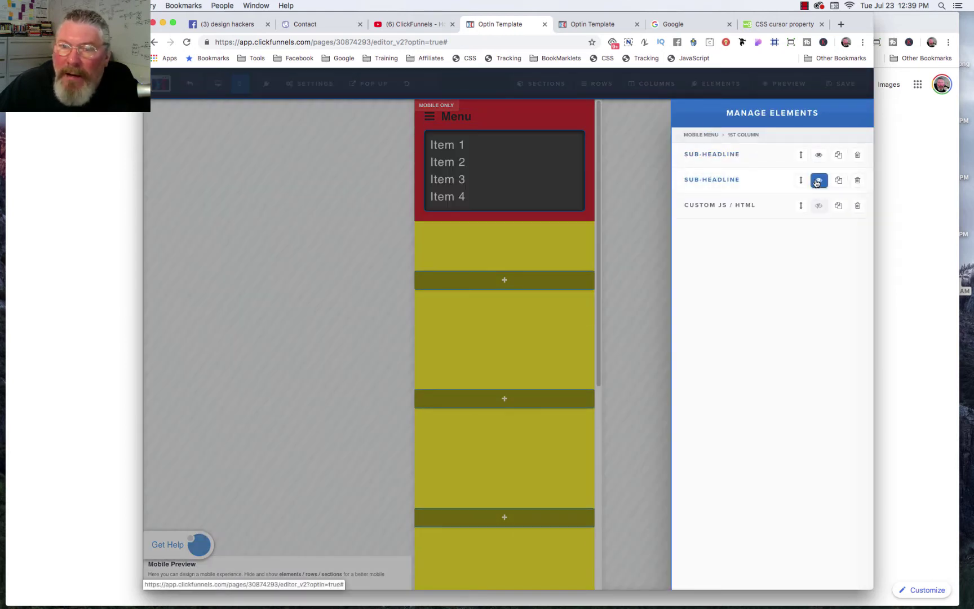
Step: Open the link settings of Item 1 in the menu list to examine its URL and link options
left_click(449, 148)
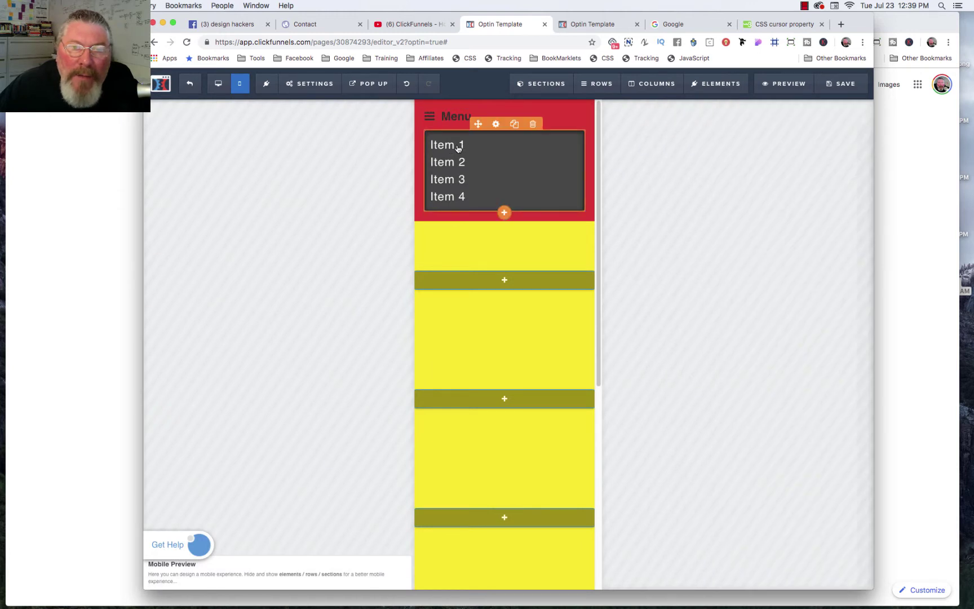
left_click(459, 148)
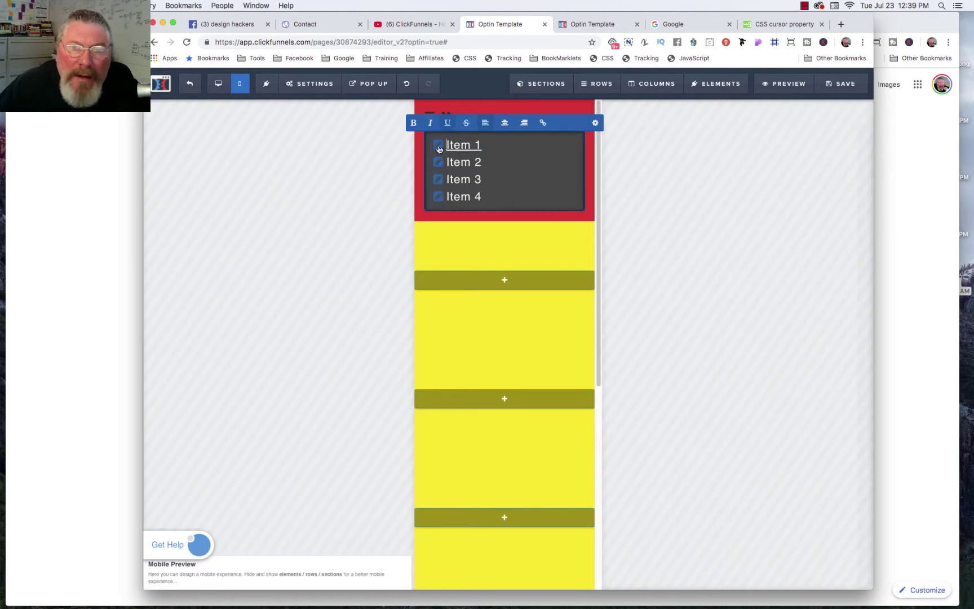
left_click(438, 147)
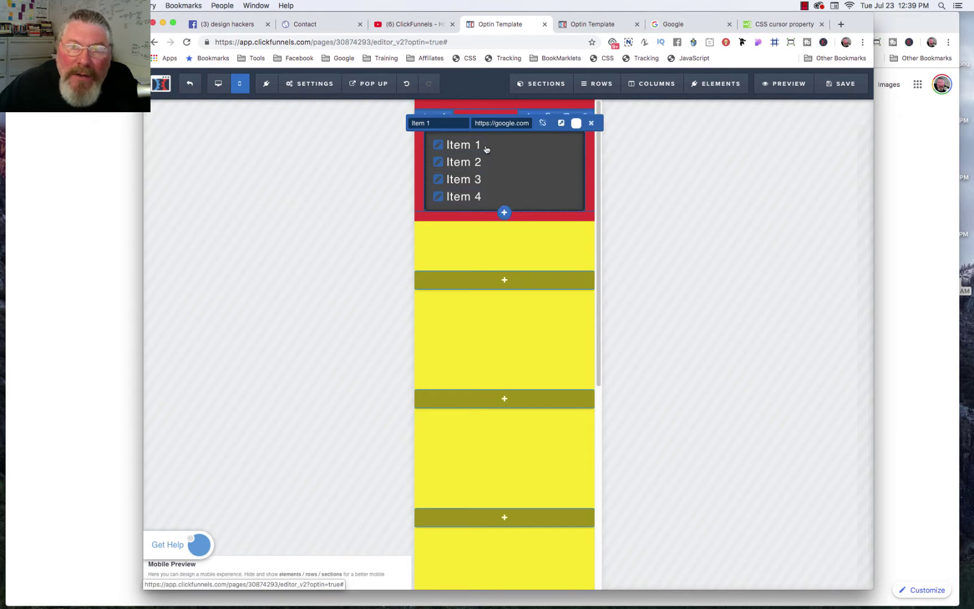
mouse_move(746, 104)
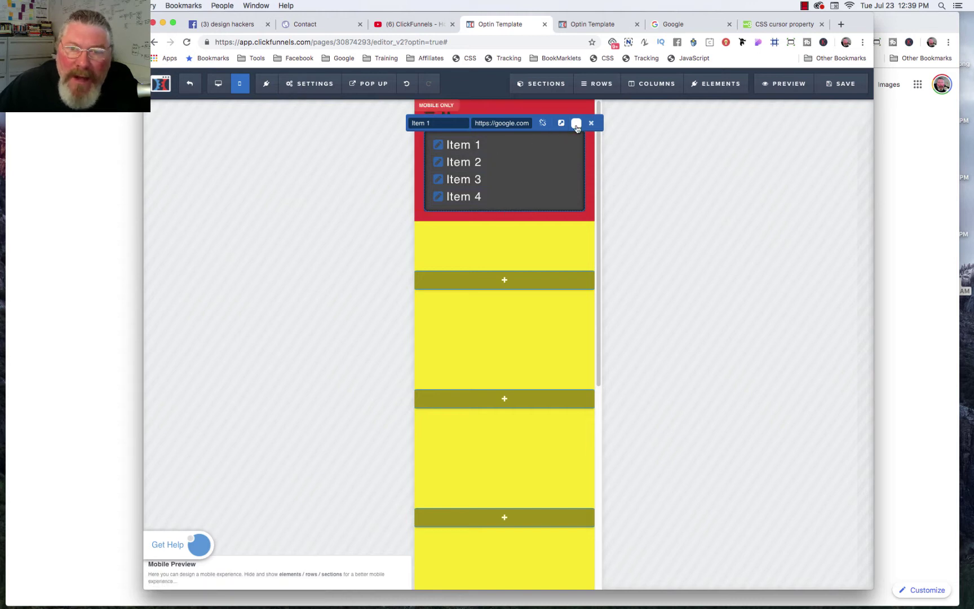
Step: Save the page and reload its published version in a narrowed window showing the mobile layout
left_click(840, 85)
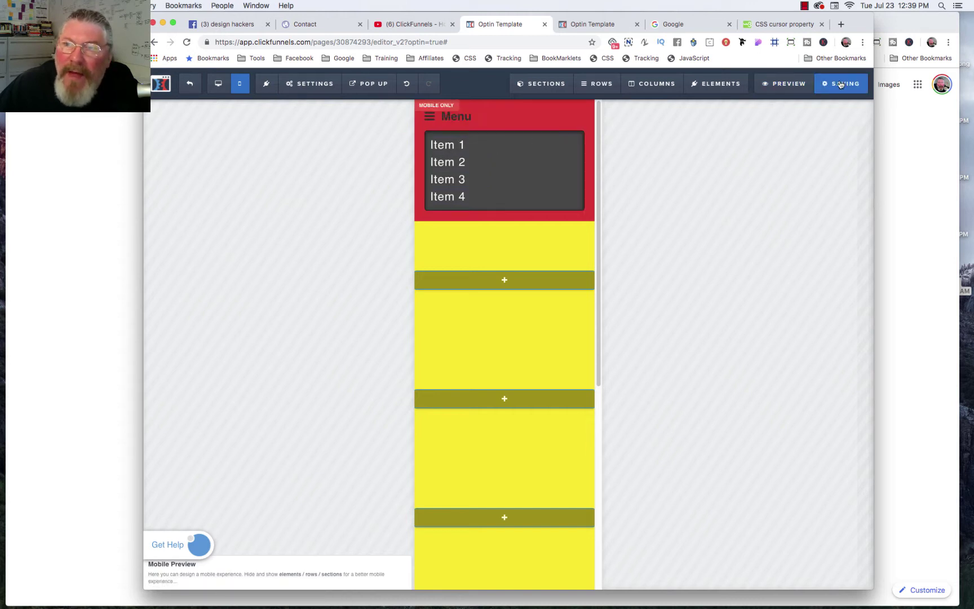
left_click(587, 28)
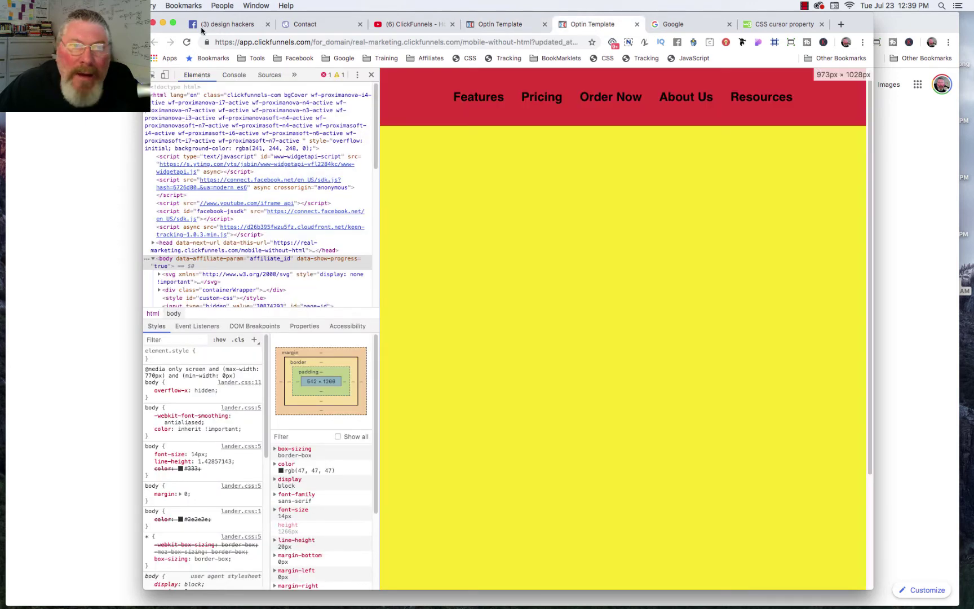
left_click(187, 44)
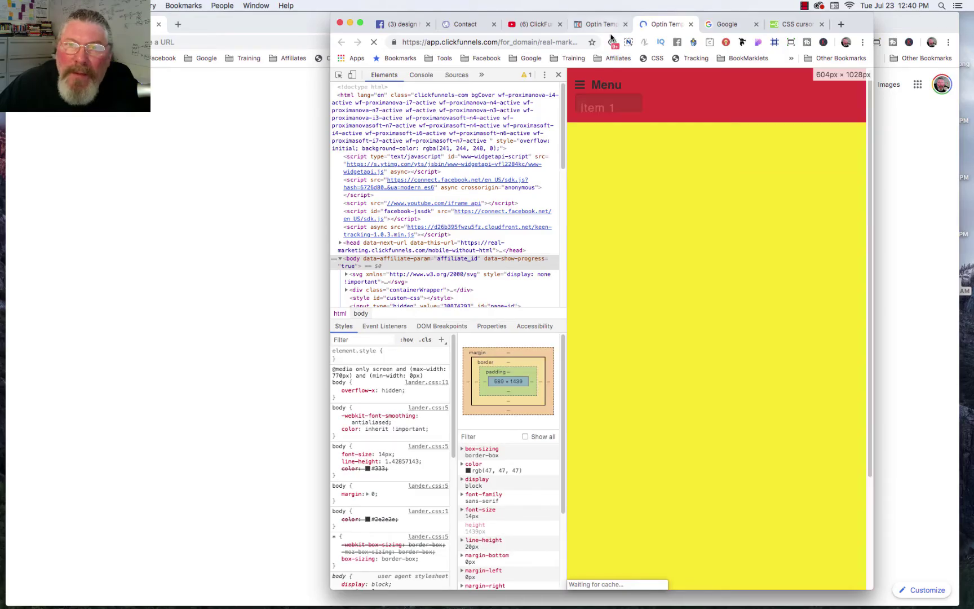
Step: Return to the editor's mobile view, hide the menu list sub-headline in the mobile menu's column and save the page
left_click(602, 24)
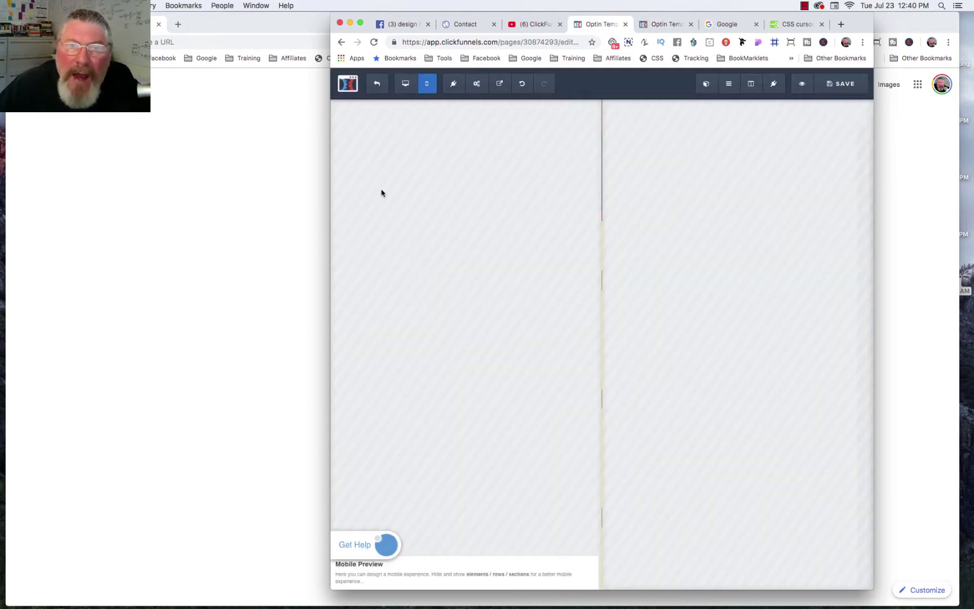
left_click(405, 83)
left_click(425, 84)
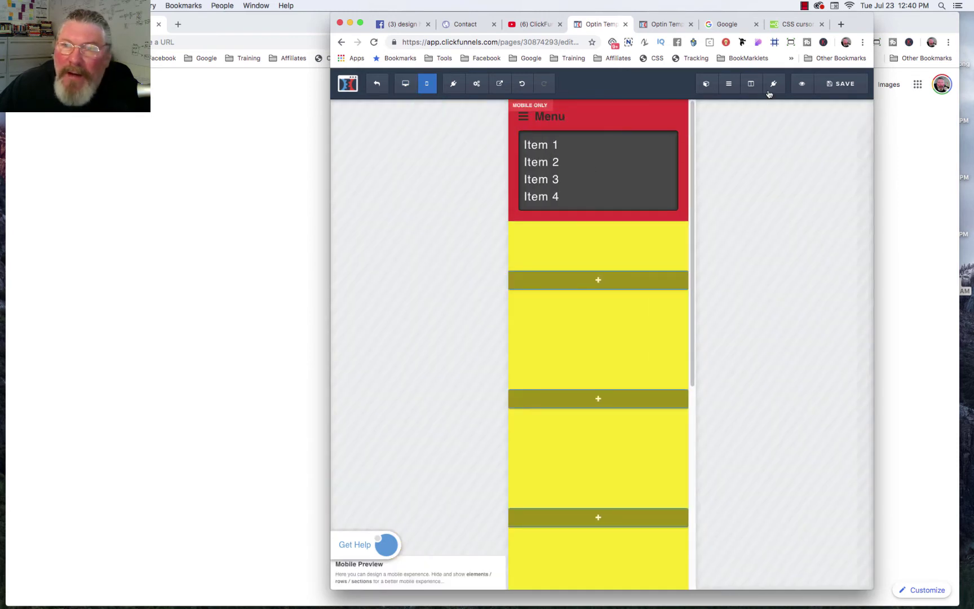
left_click(728, 86)
mouse_move(773, 85)
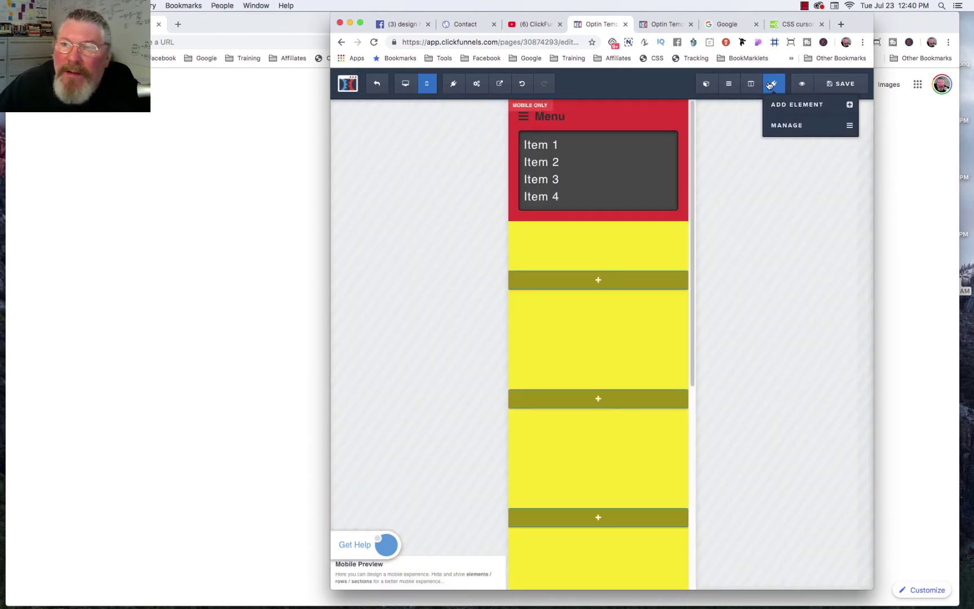
left_click(780, 127)
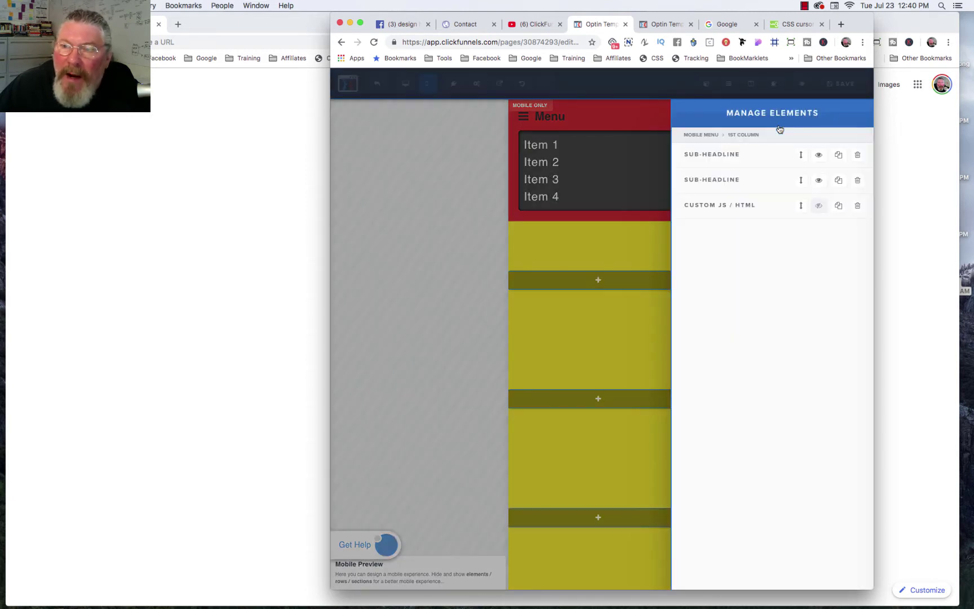
left_click(819, 181)
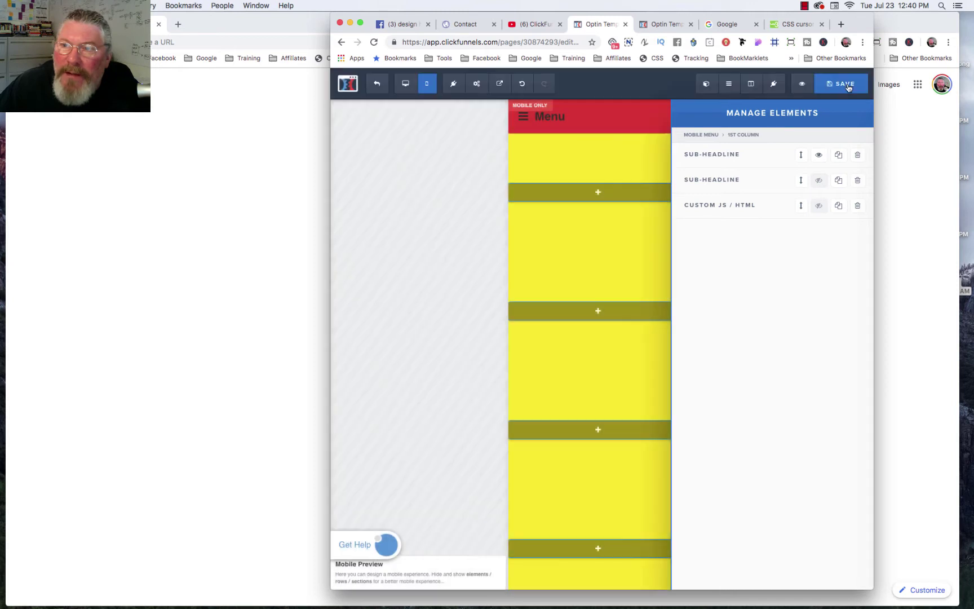
left_click(846, 85)
left_click(846, 86)
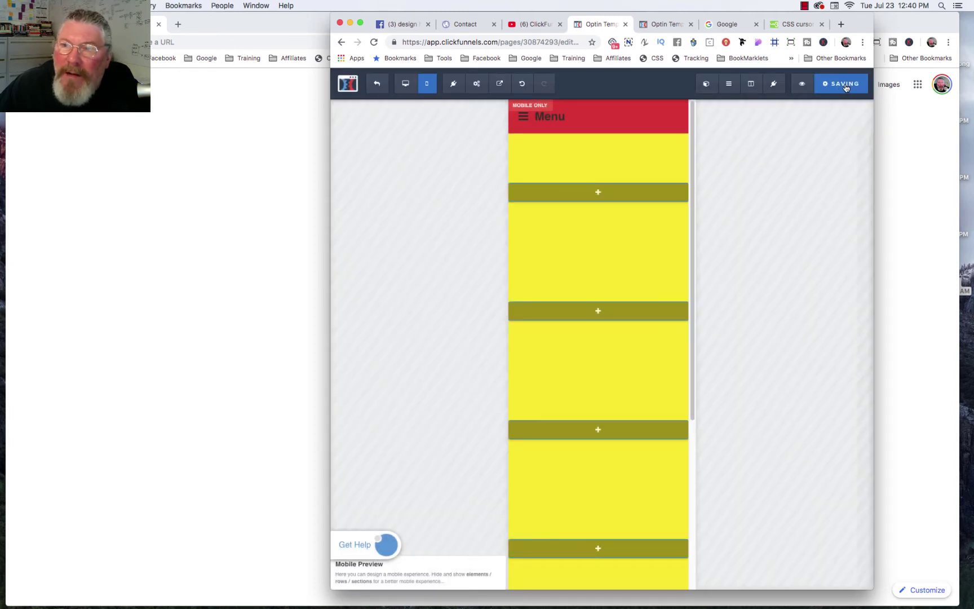
Step: Reload the published page and test the Item 1 and Item 3 links from the mobile menu list
left_click(657, 25)
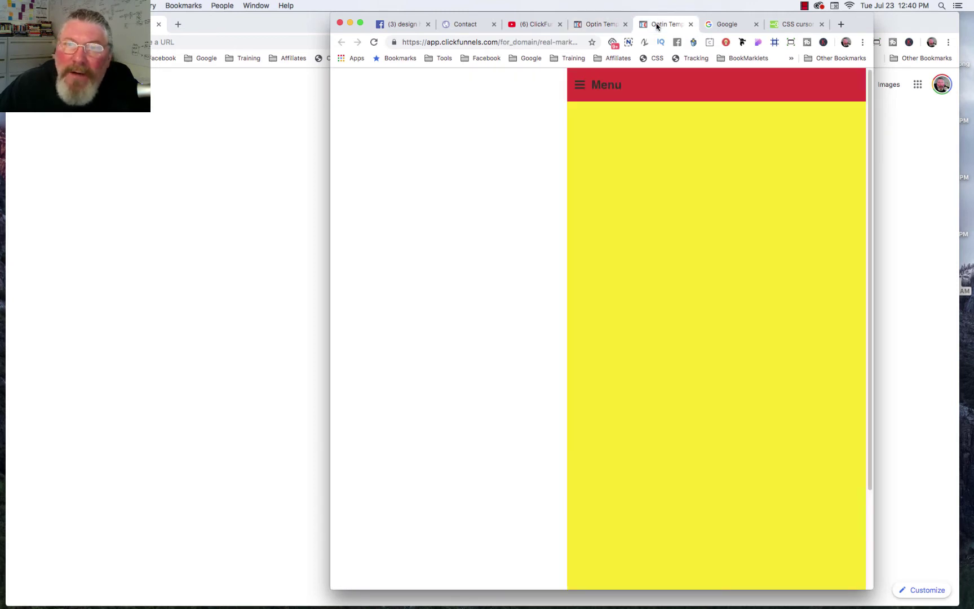
left_click(374, 42)
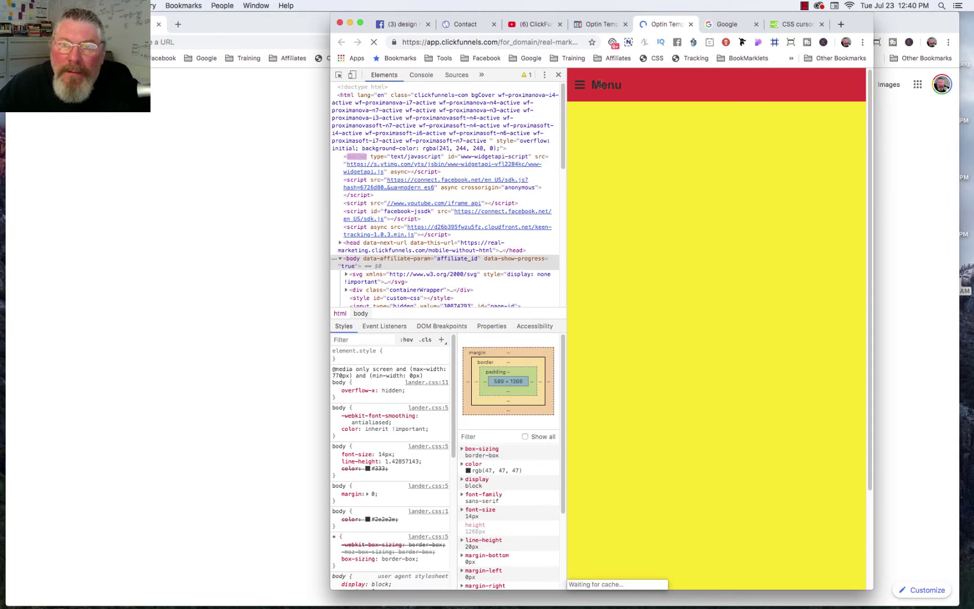
mouse_move(598, 84)
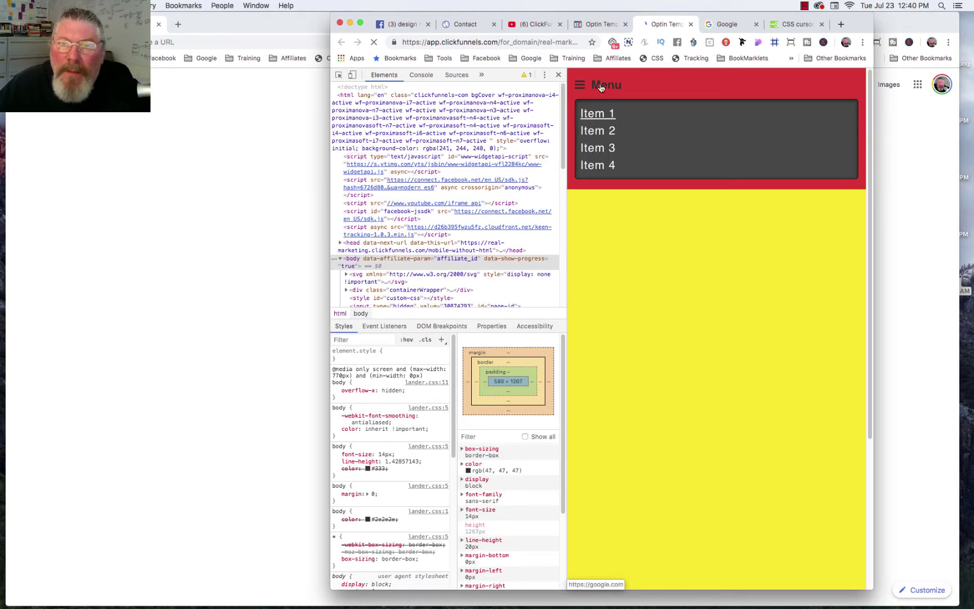
left_click(598, 115)
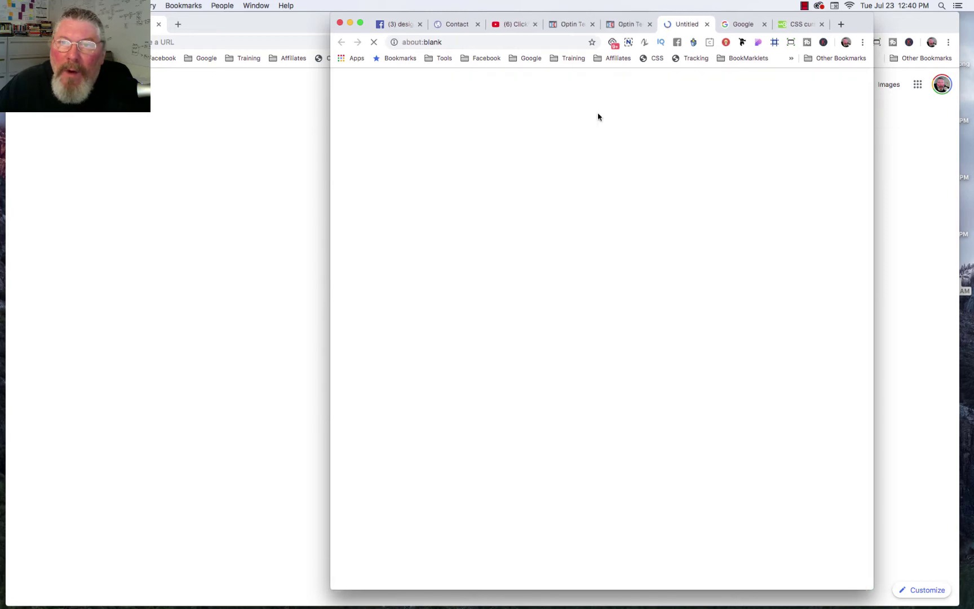
left_click(631, 25)
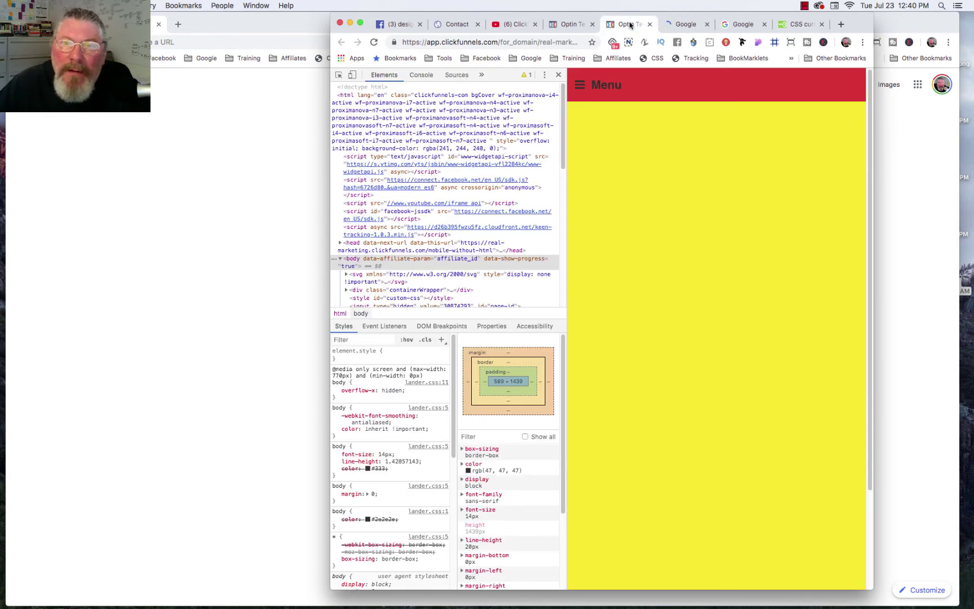
left_click(602, 88)
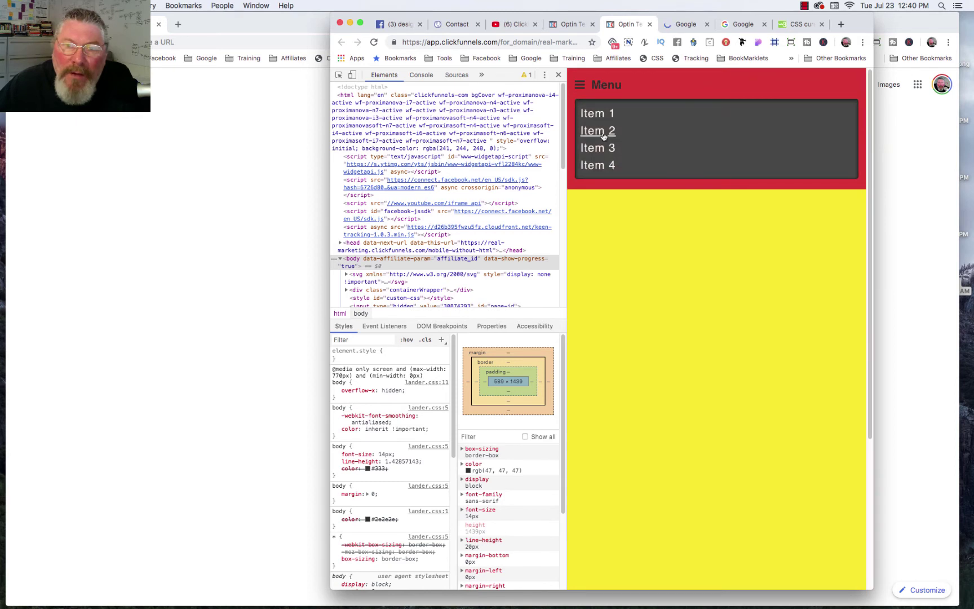
left_click(604, 149)
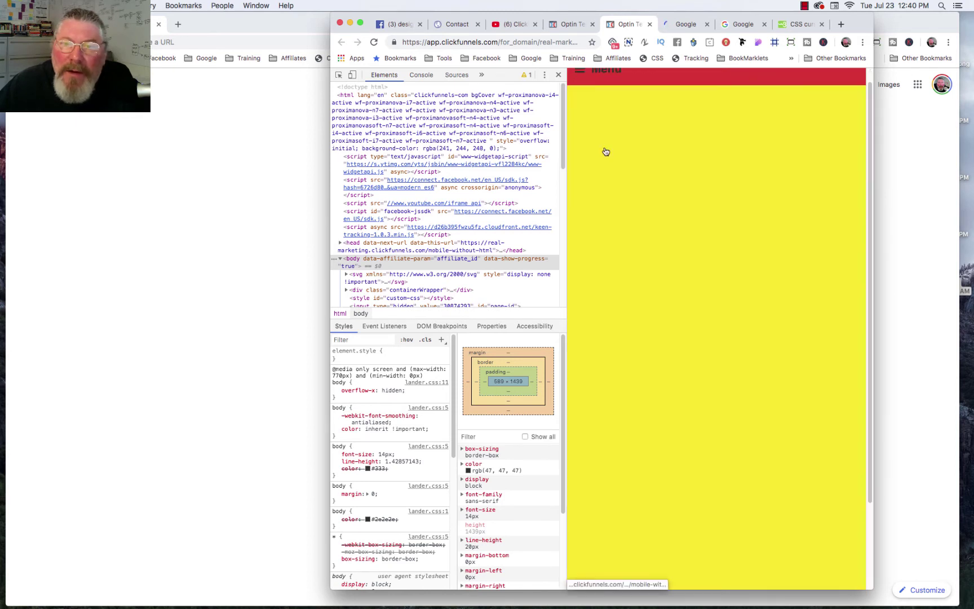
Step: Open the hamburger menu on the published mobile page to test how its item list expands
scroll(650, 291, "up", 5)
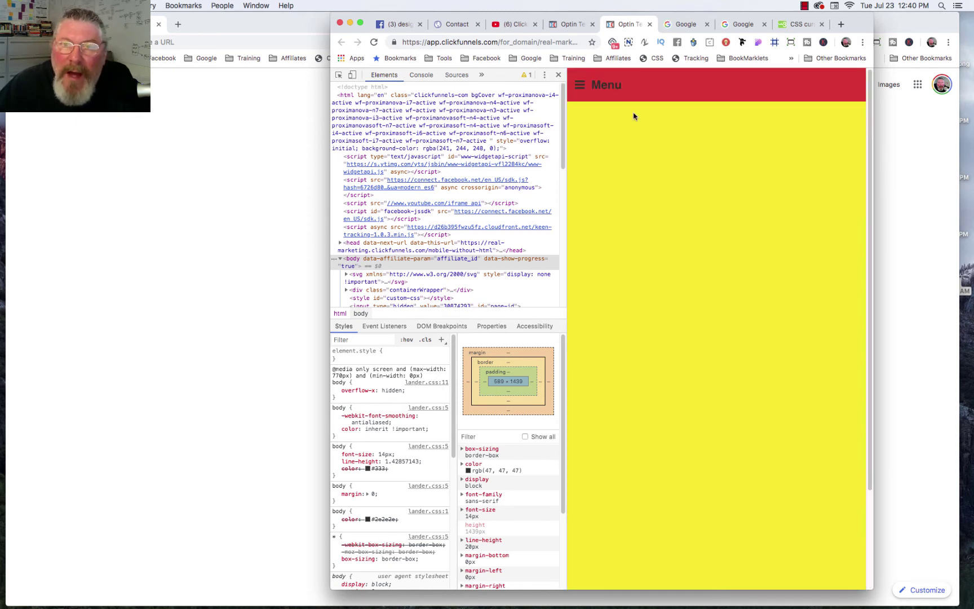
left_click(609, 82)
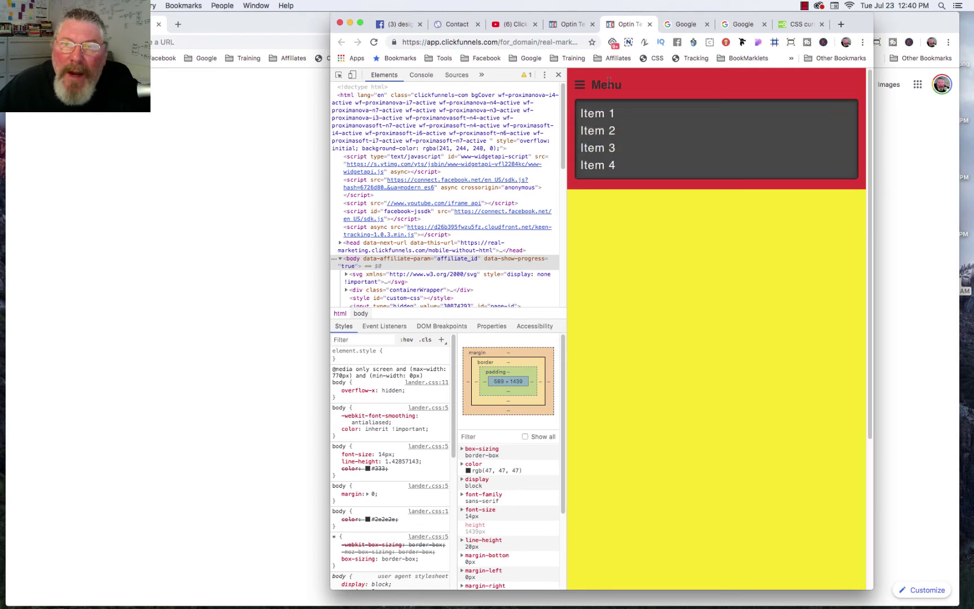
Step: Return to the page editor and set the toggle speed in the custom JavaScript's first click function to 'fast'
left_click(576, 26)
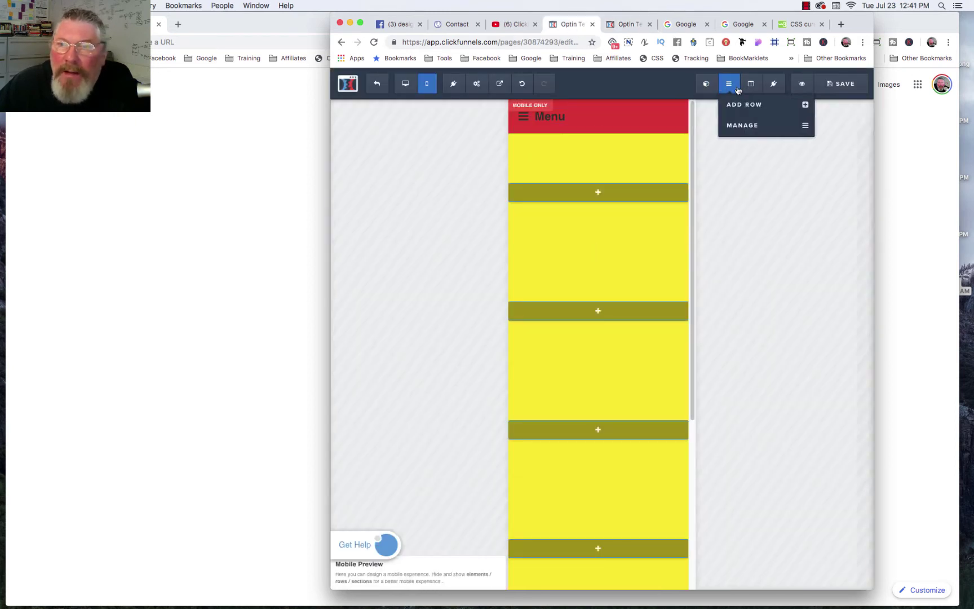
mouse_move(773, 86)
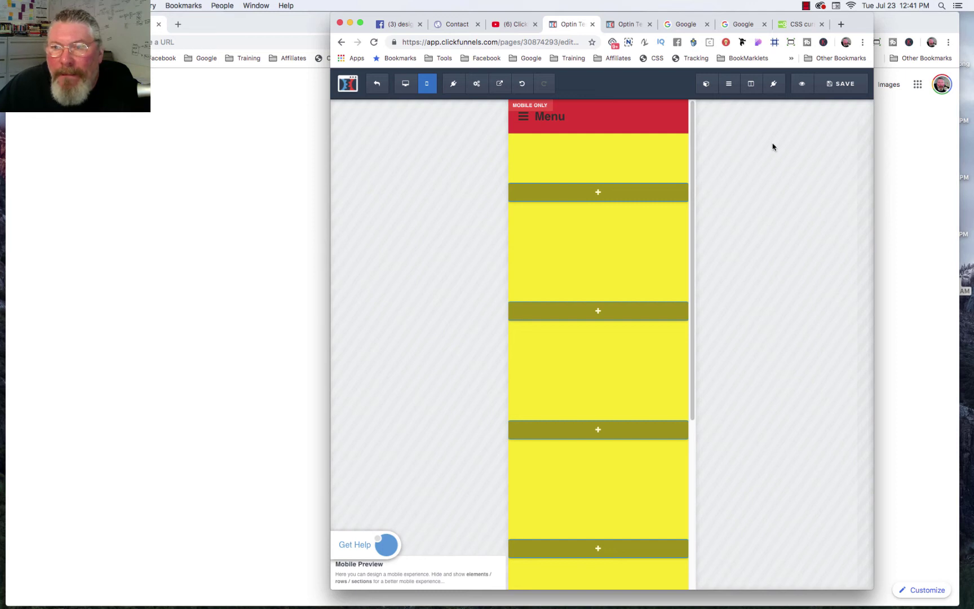
left_click(774, 99)
left_click(721, 201)
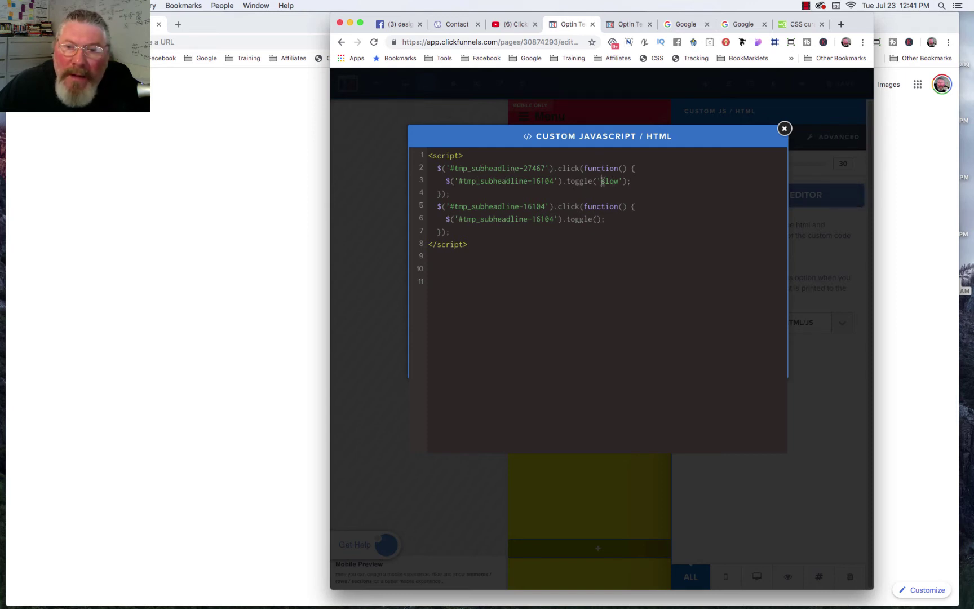
left_click_drag(601, 181, 619, 181)
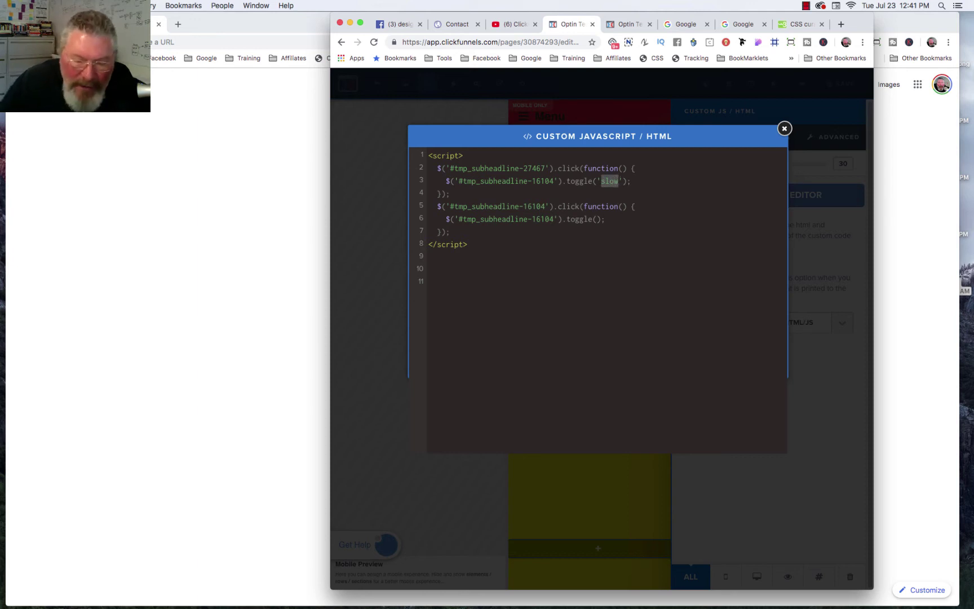
type("fast")
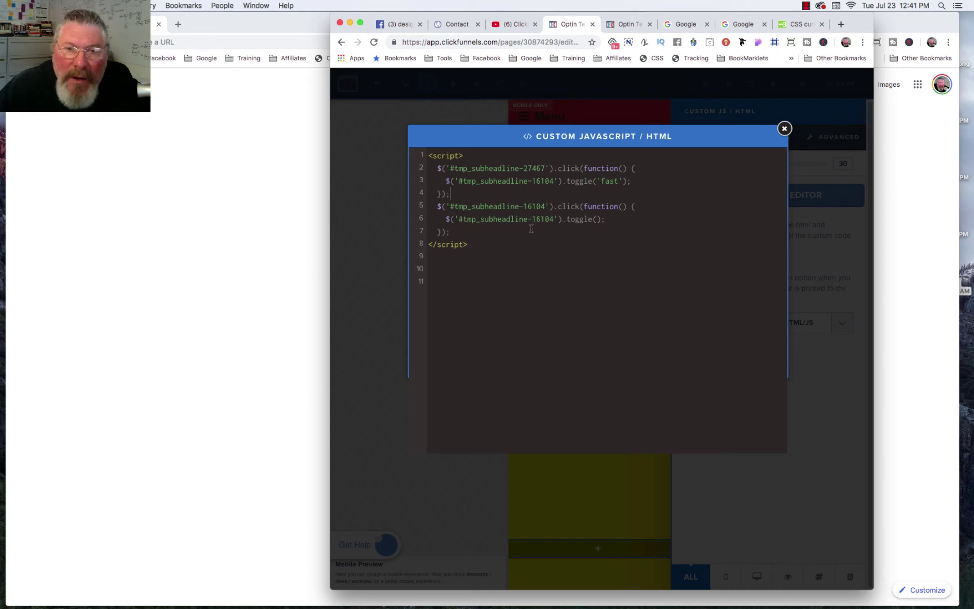
left_click(785, 129)
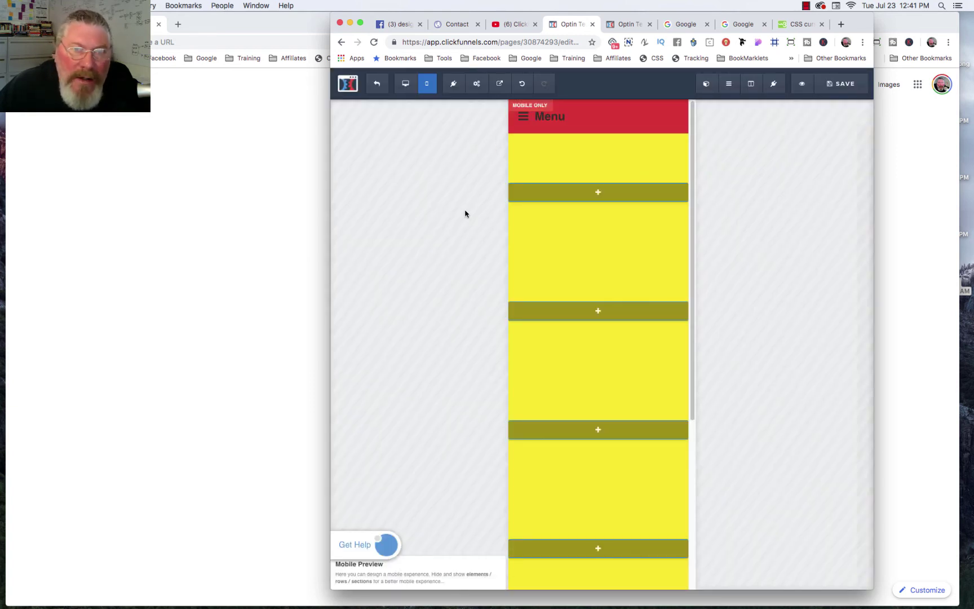